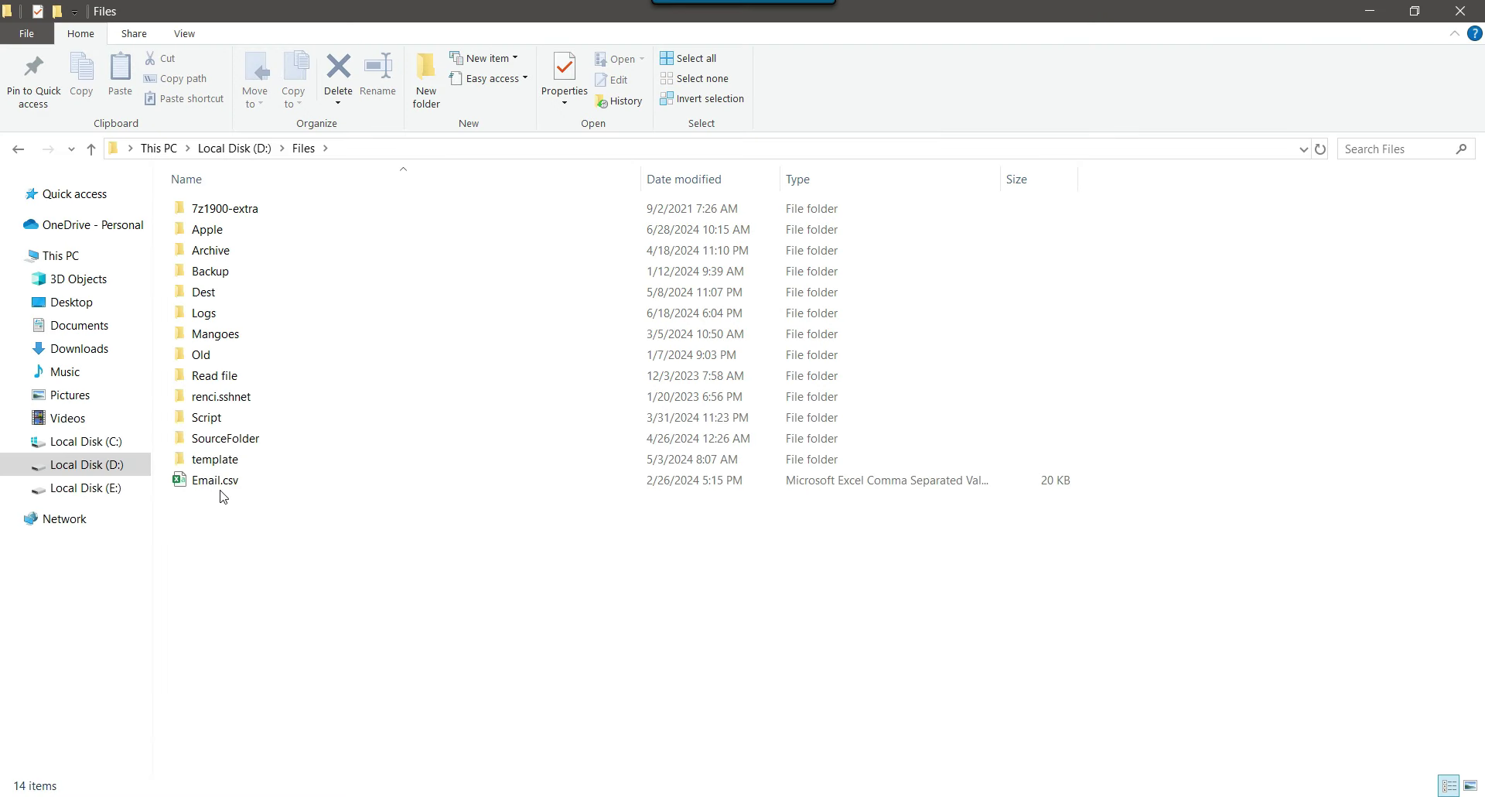
# Step: Open Email.csv in TextPad, check its 443 lines of id, name, email and gender data, then close it
pyautogui.click(218, 486)
pyautogui.rightClick(232, 485)
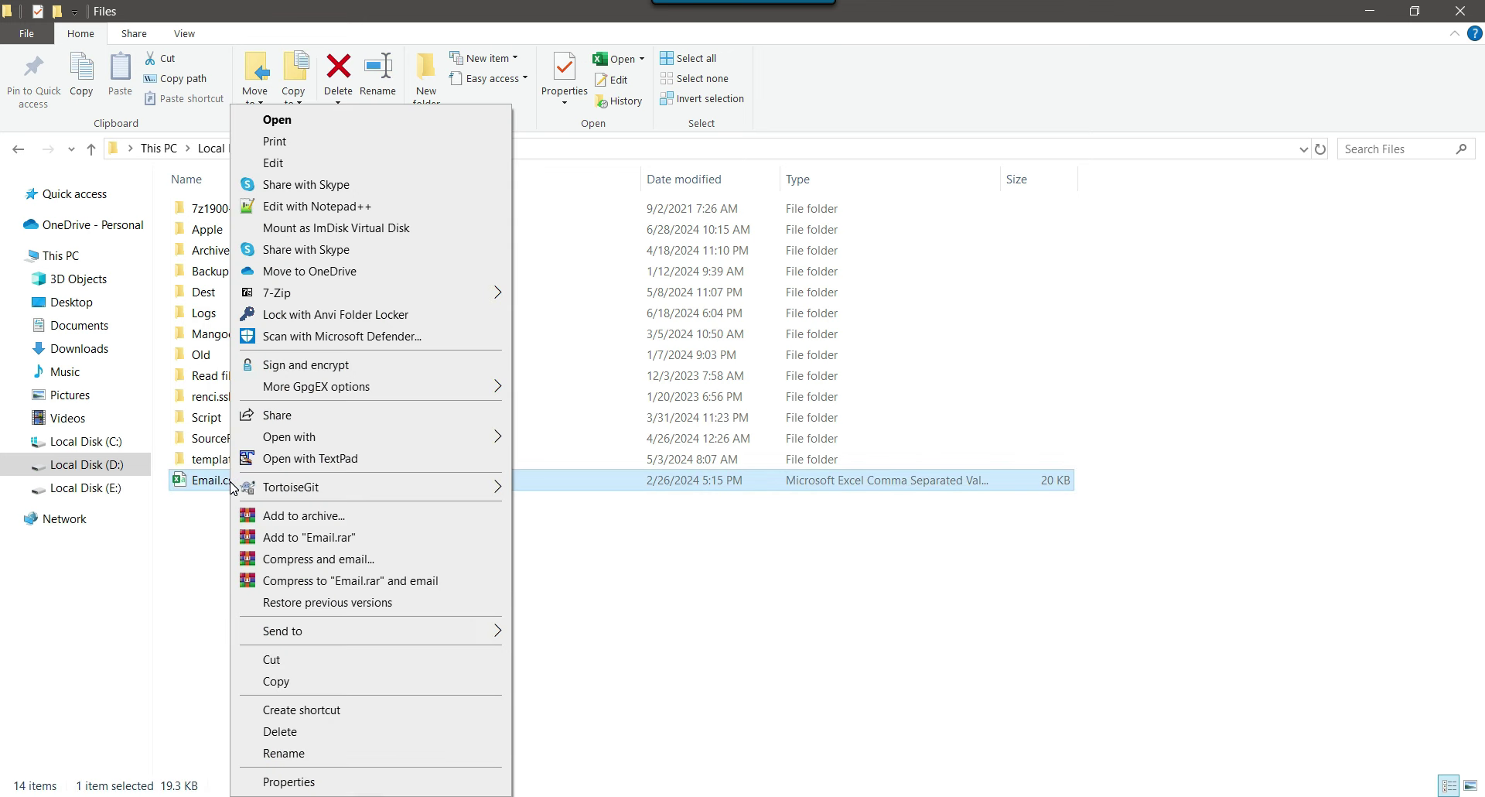
pyautogui.click(275, 459)
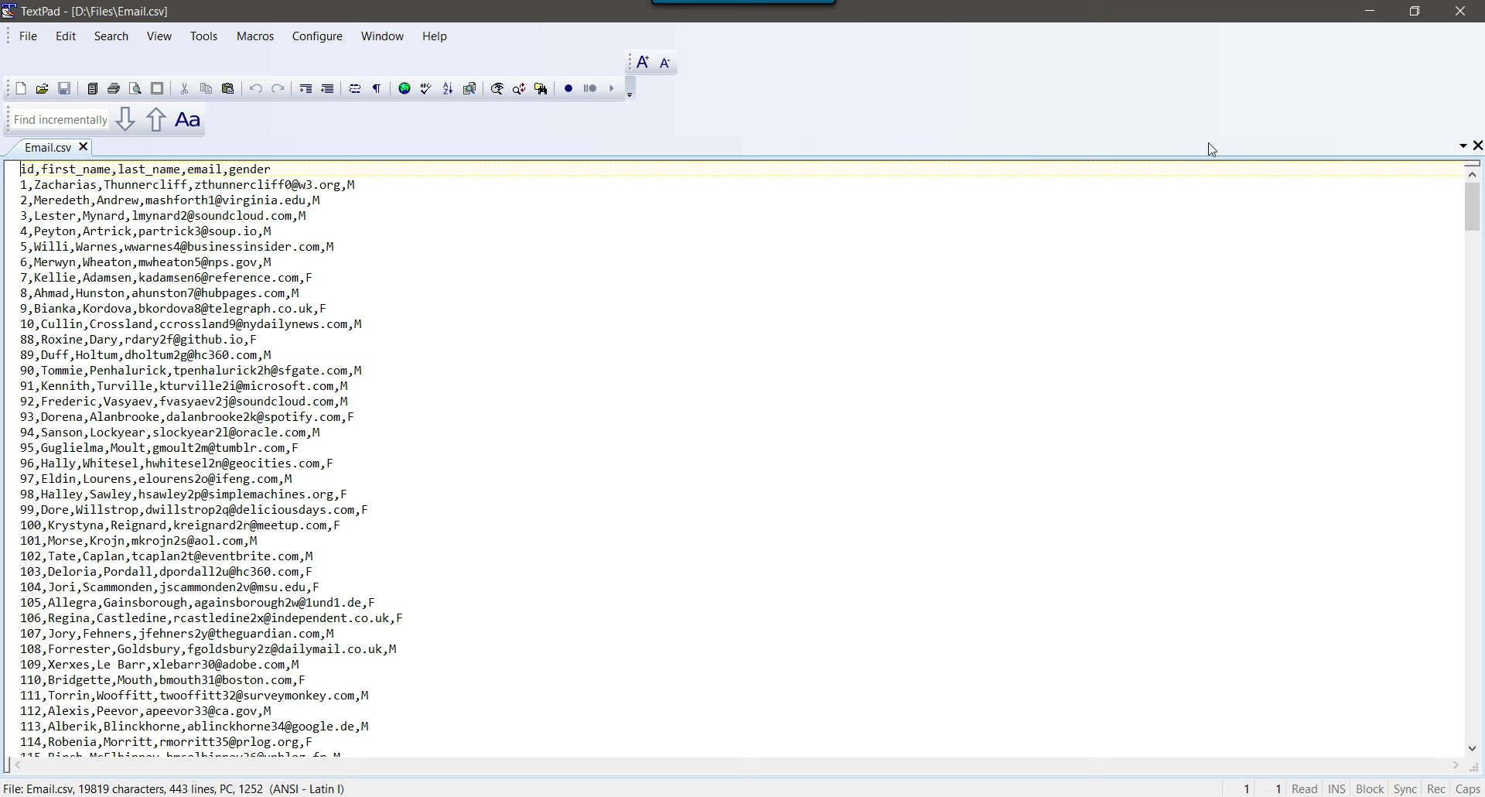
pyautogui.click(1462, 22)
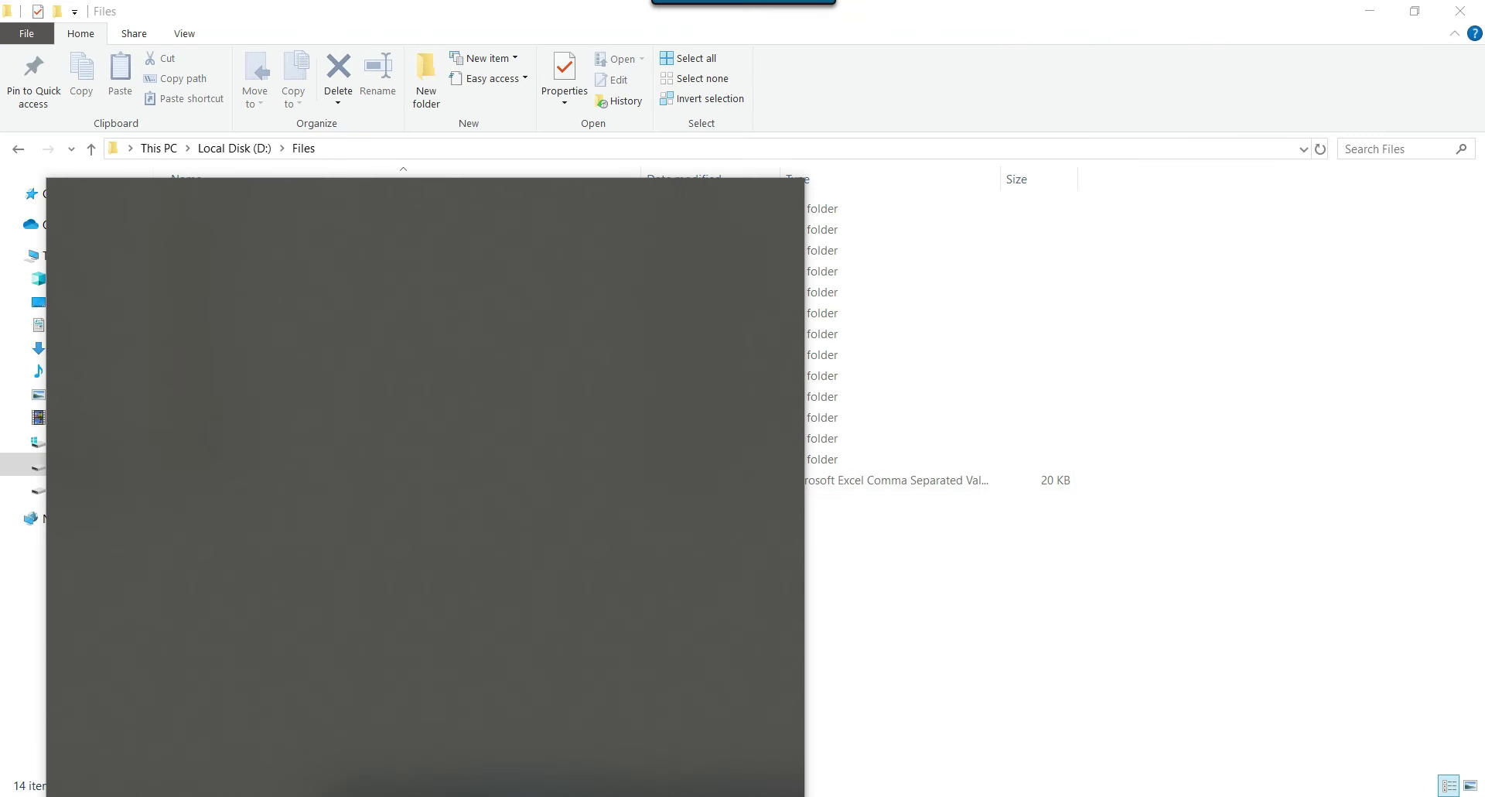
# Step: Launch Excel by searching 'exc' in the Start menu and start a blank workbook
pyautogui.write('exc')
pyautogui.press('Return')
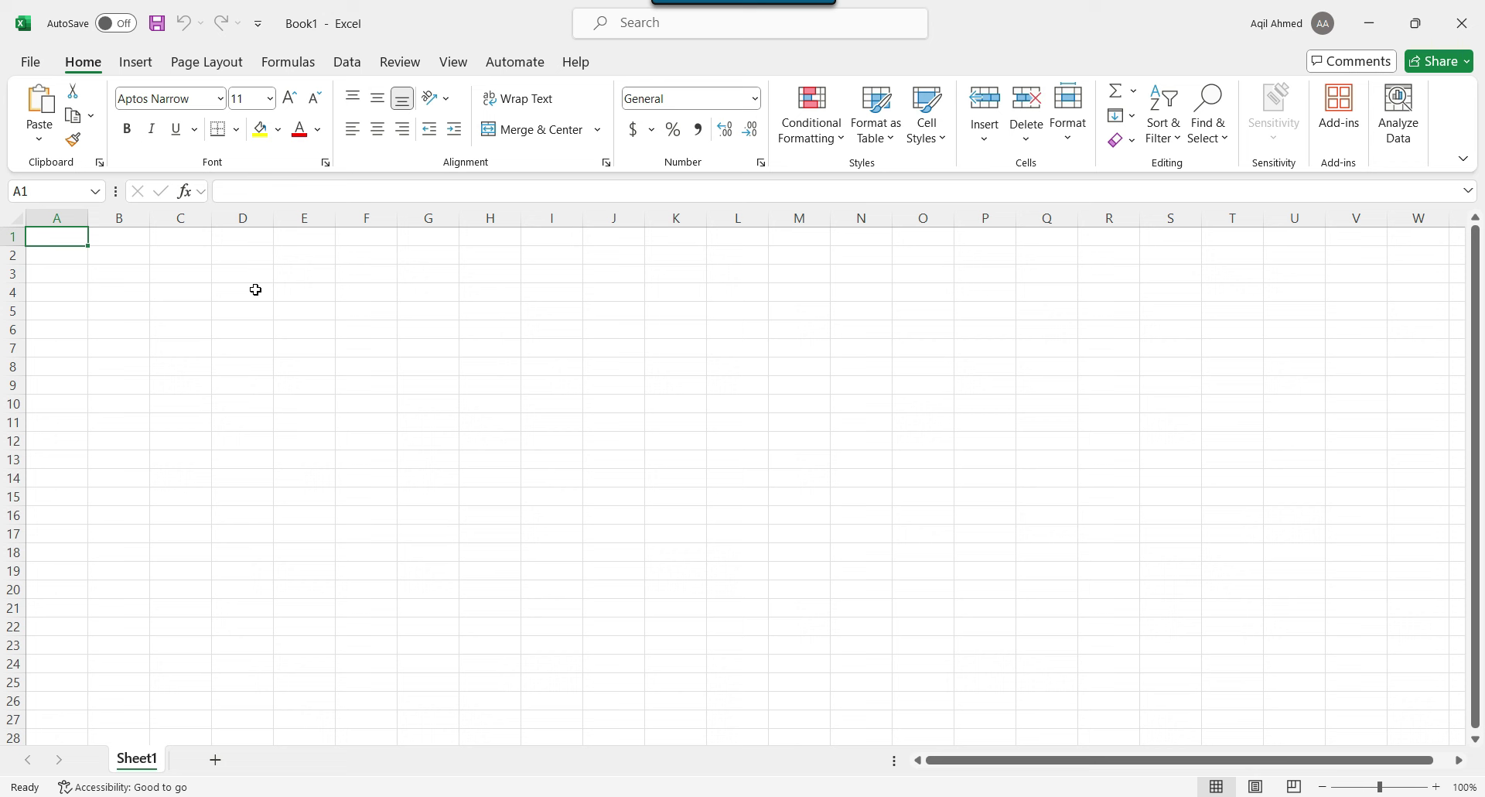
# Step: Choose Data > Get Data > From File > From Text/CSV to open the Import Data dialog
pyautogui.click(348, 66)
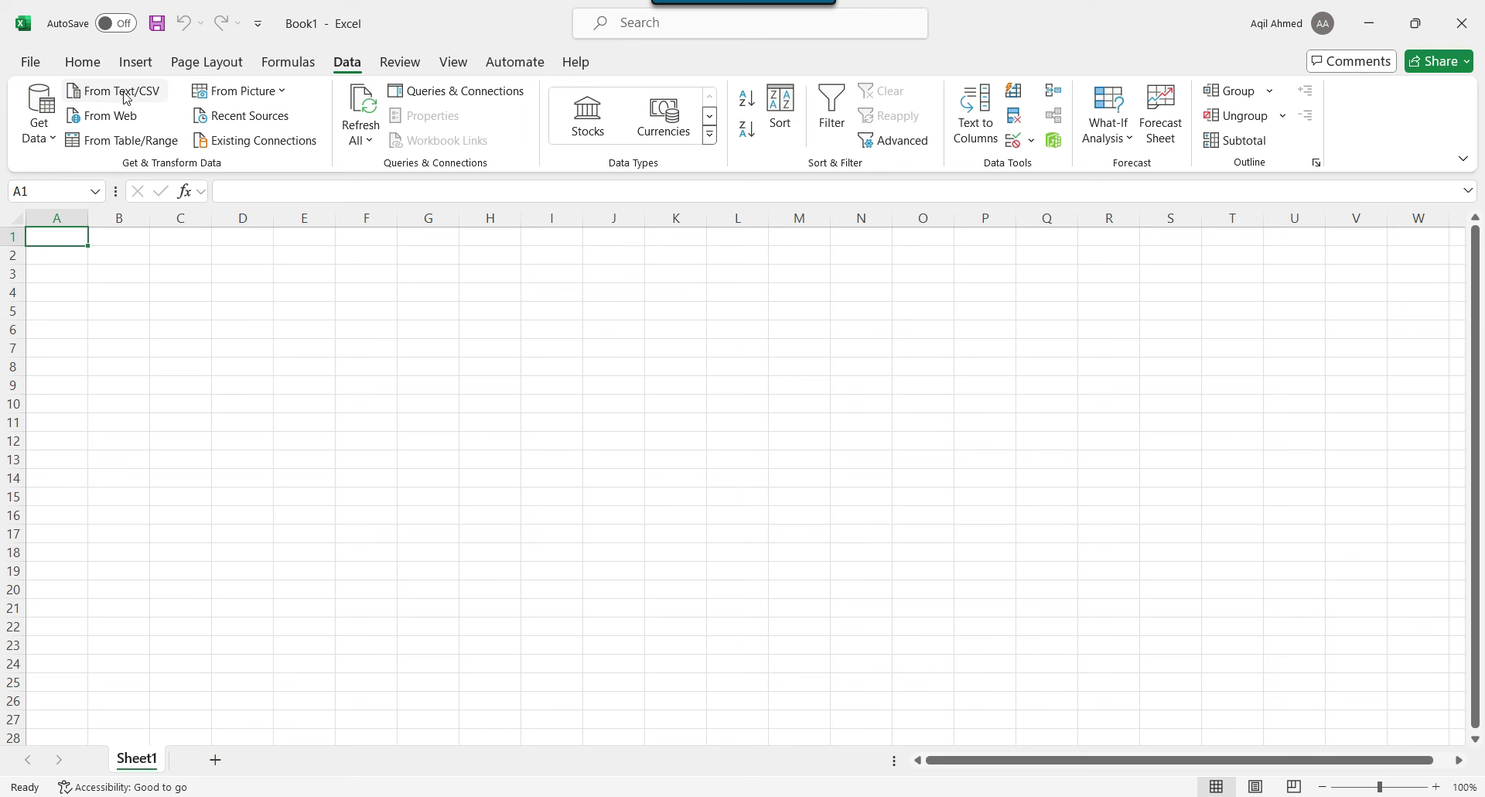
pyautogui.click(46, 137)
pyautogui.moveTo(102, 178)
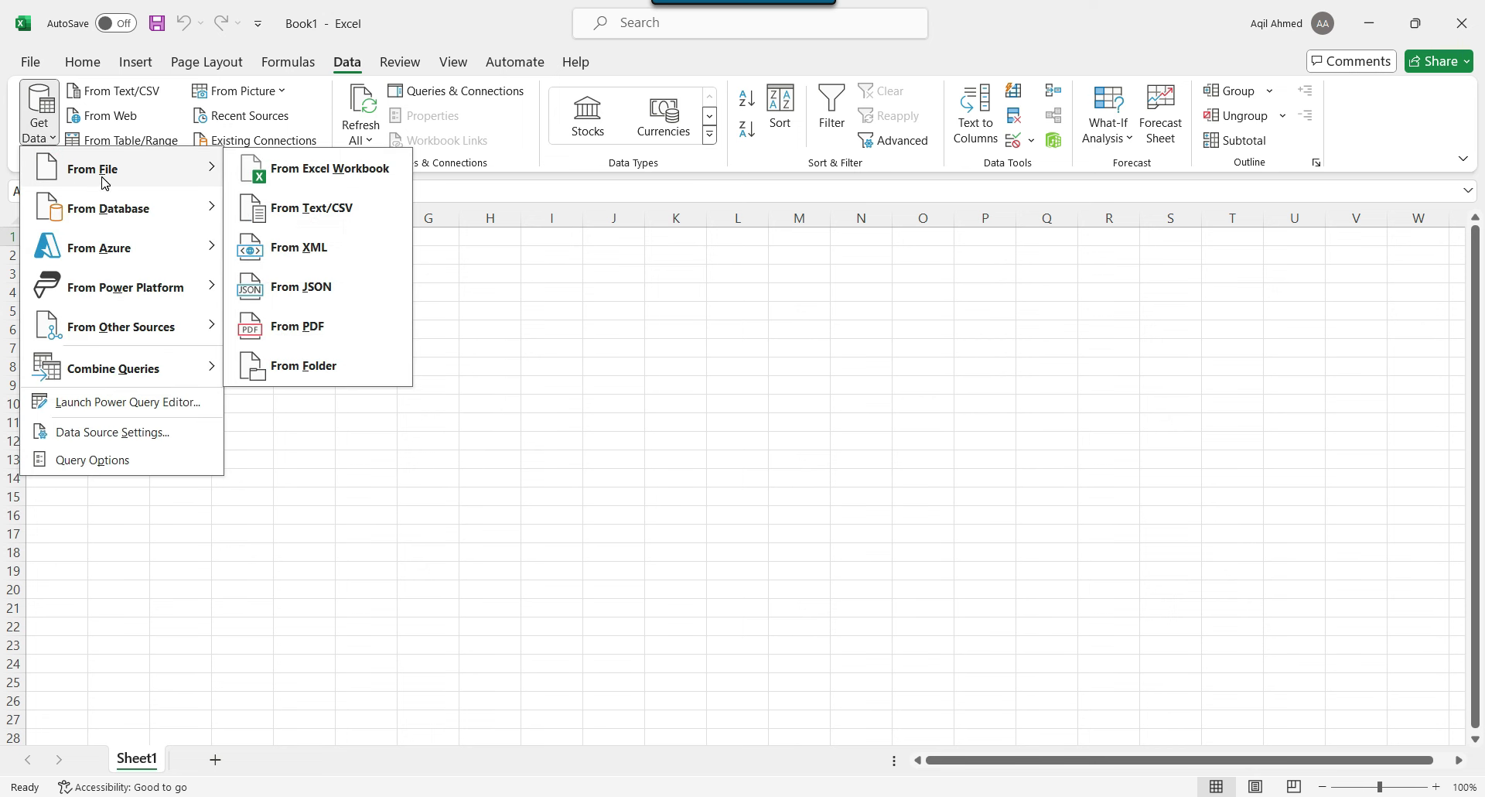
pyautogui.click(360, 215)
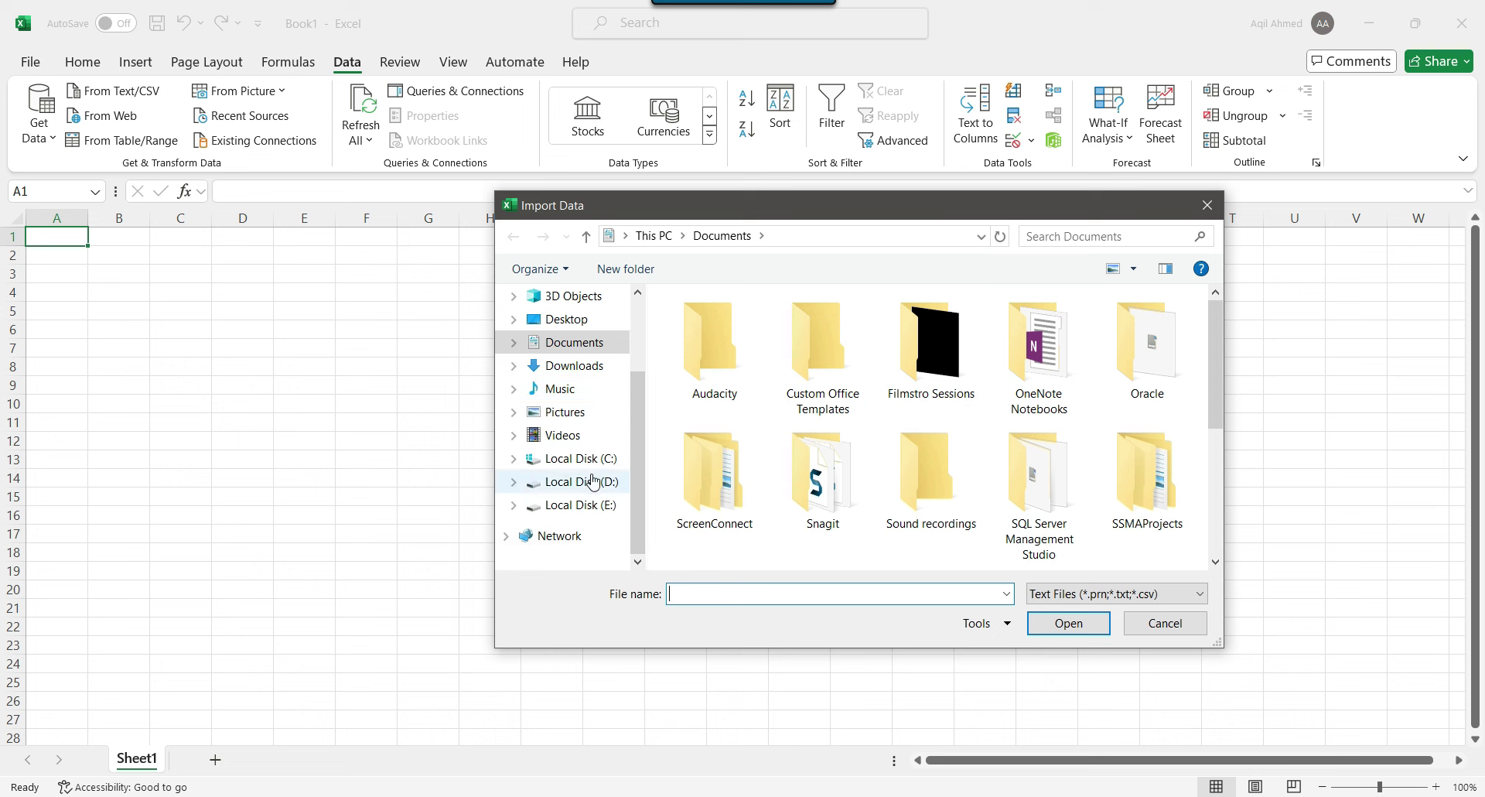
# Step: Select Email.csv from the Files folder on Local Disk (D:) and import it
pyautogui.click(592, 483)
pyautogui.click(737, 430)
pyautogui.doubleClick(736, 430)
pyautogui.scroll(-1, 743, 488)
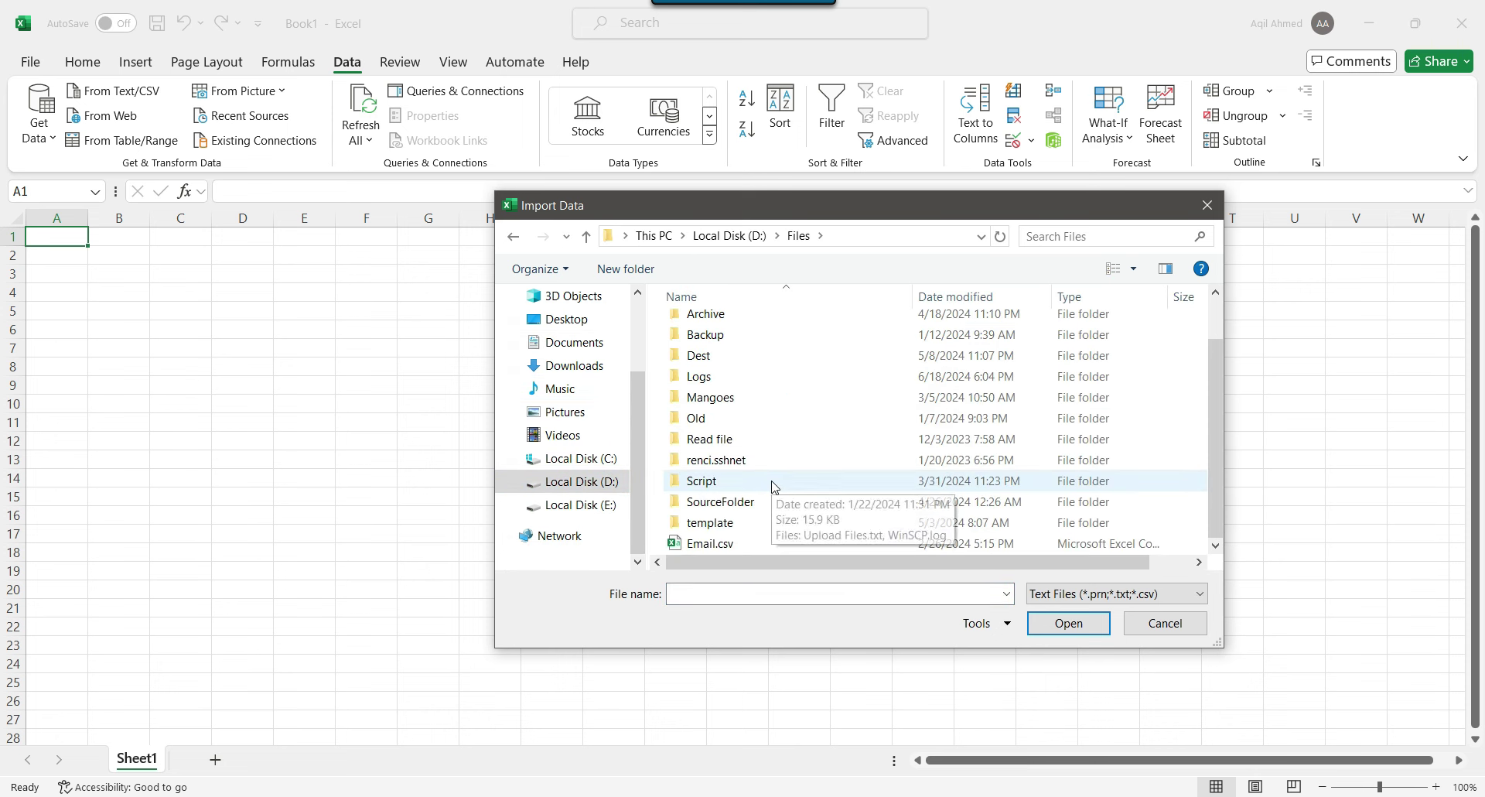
pyautogui.click(723, 548)
pyautogui.click(1079, 625)
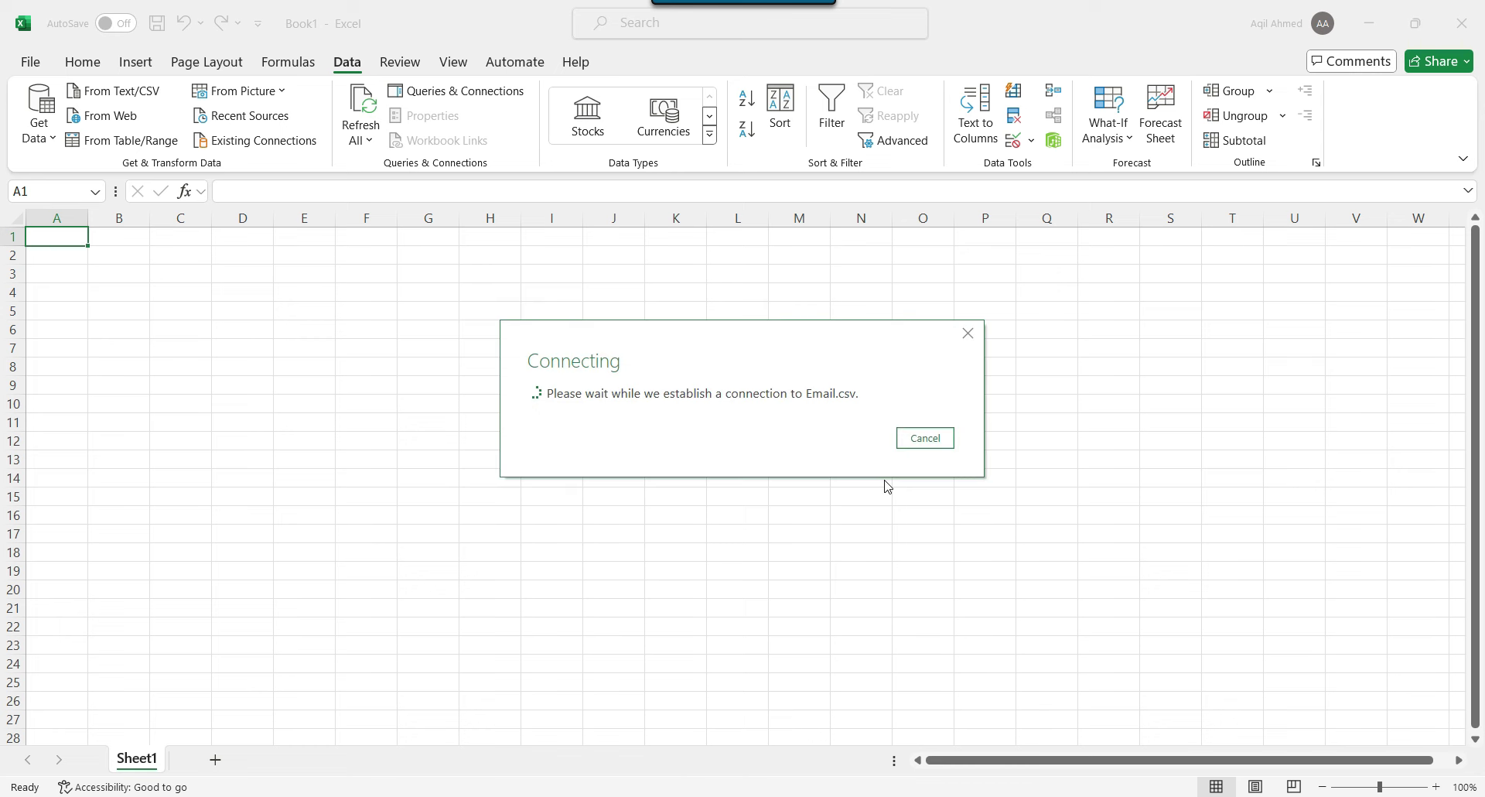
# Step: Keep Comma as the delimiter and load the 442 rows into a new Email sheet table
pyautogui.click(775, 172)
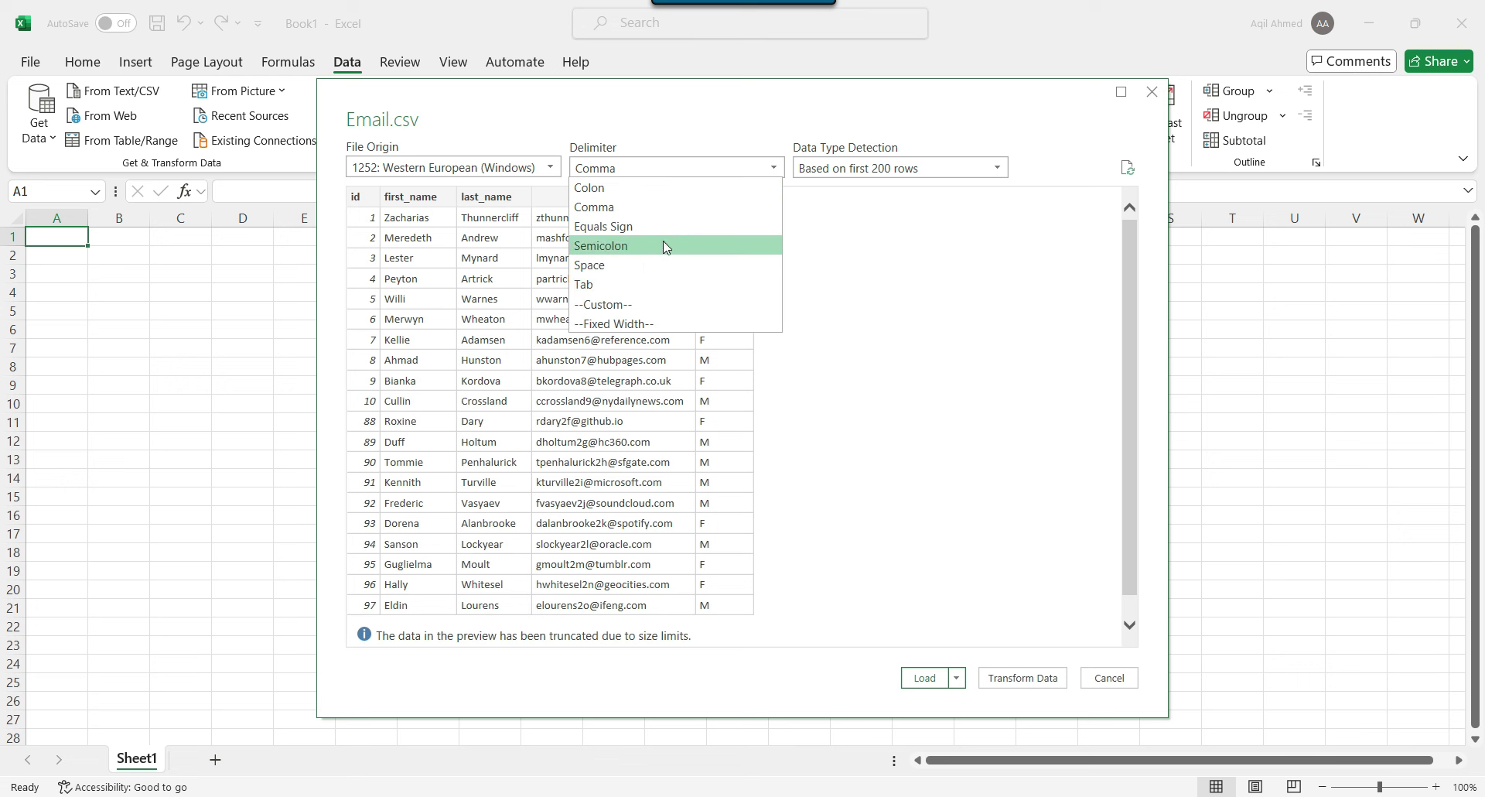
pyautogui.click(850, 276)
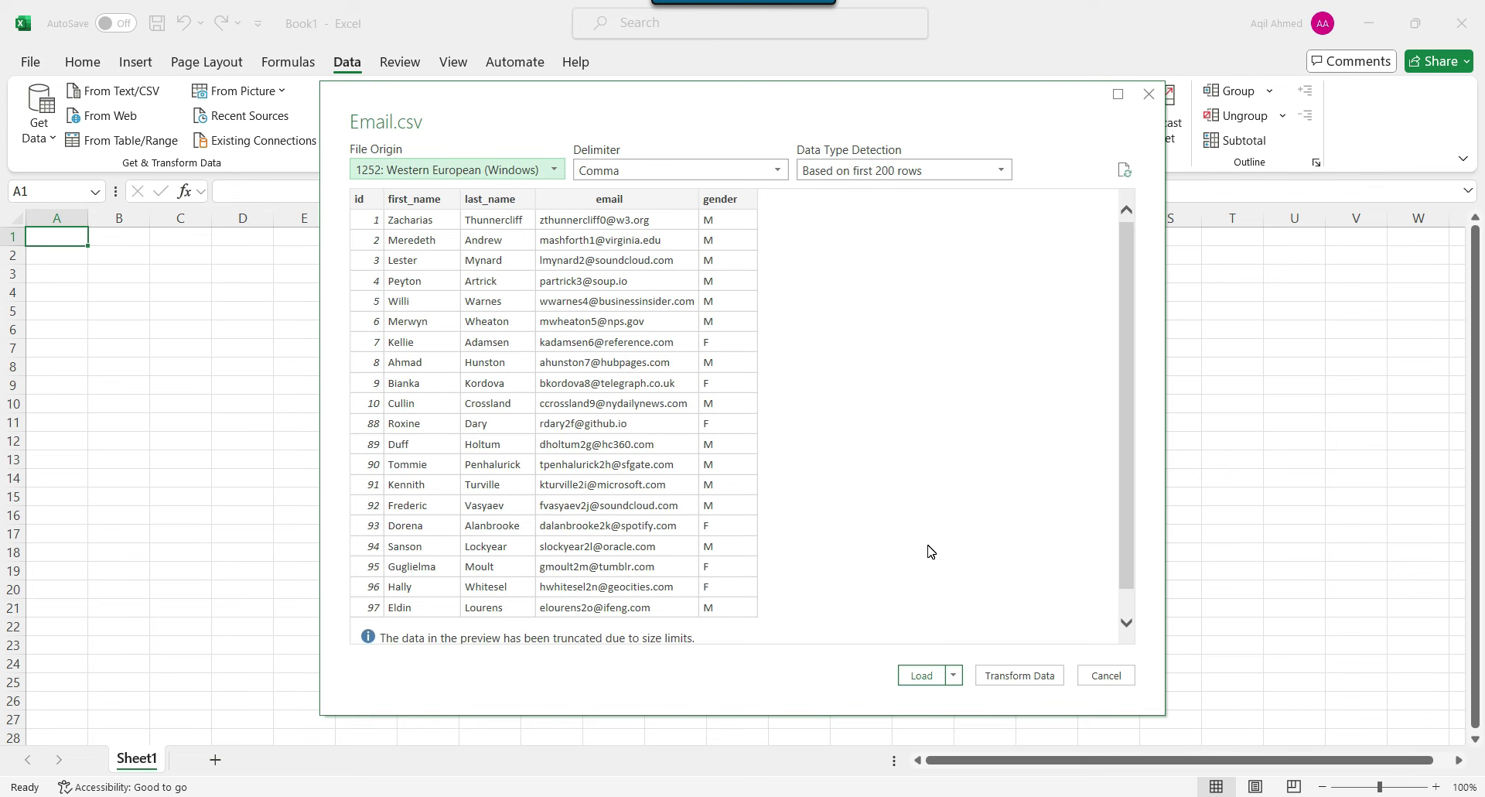
pyautogui.click(926, 677)
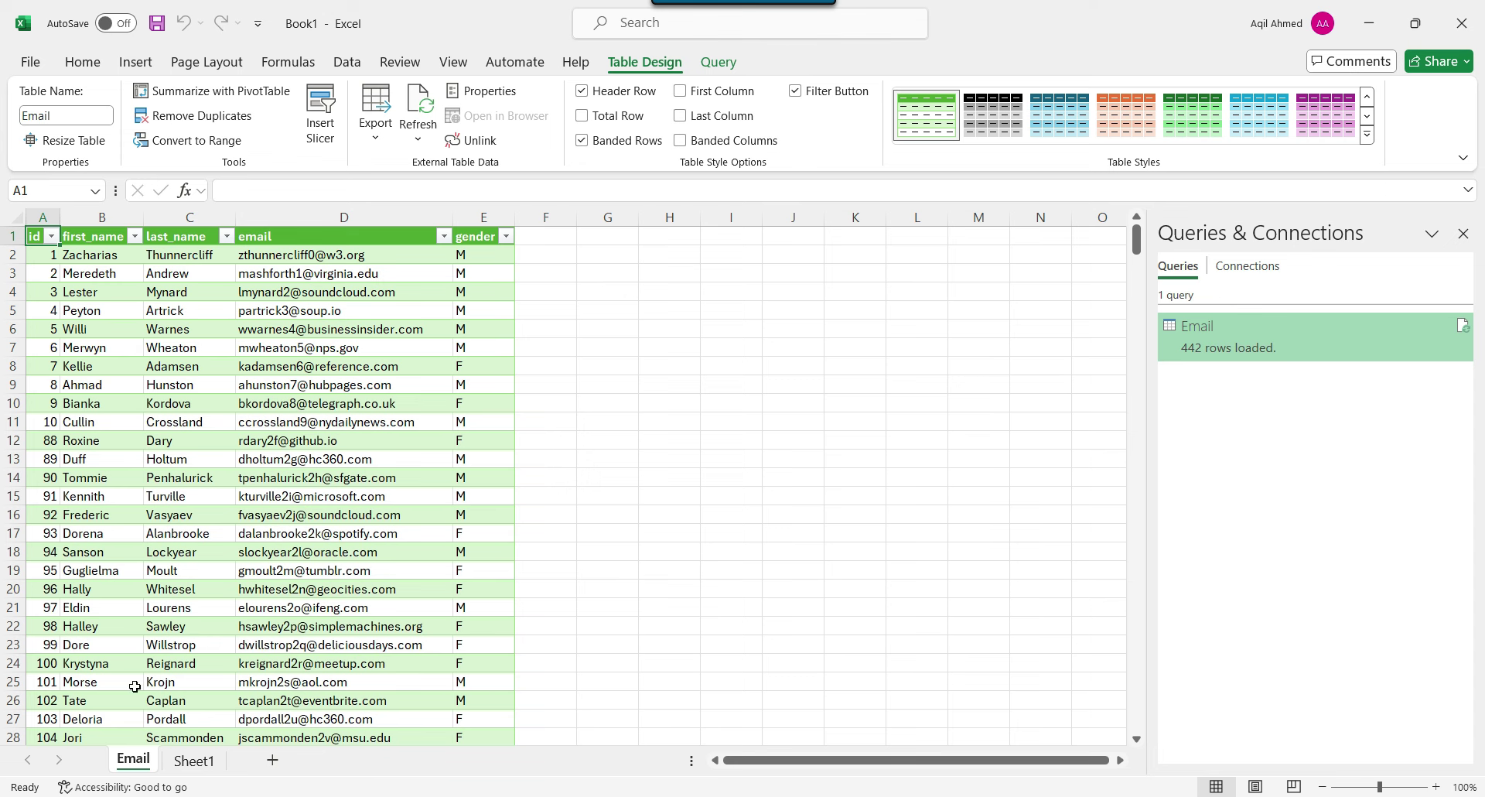
pyautogui.click(195, 769)
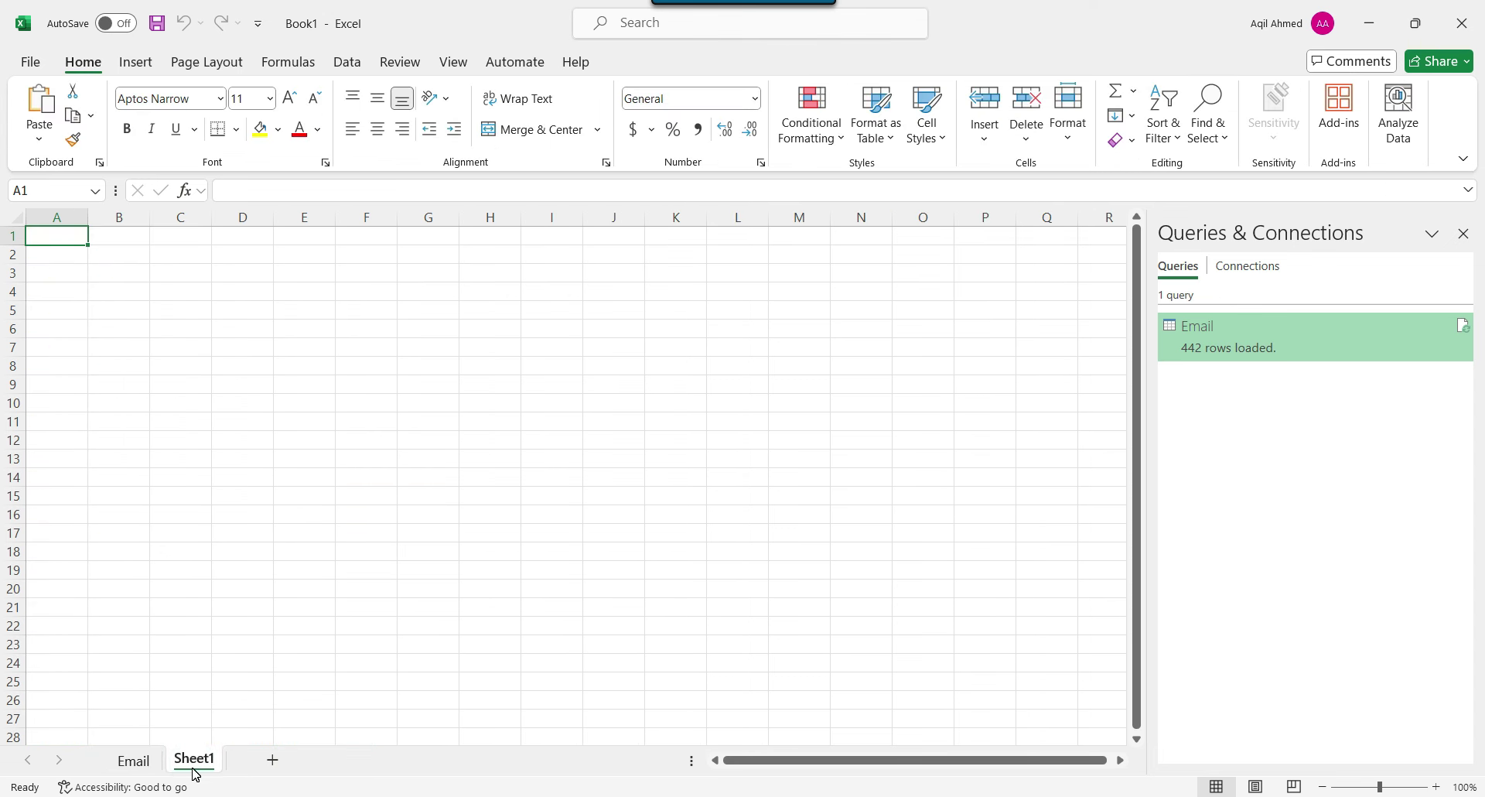
pyautogui.click(147, 770)
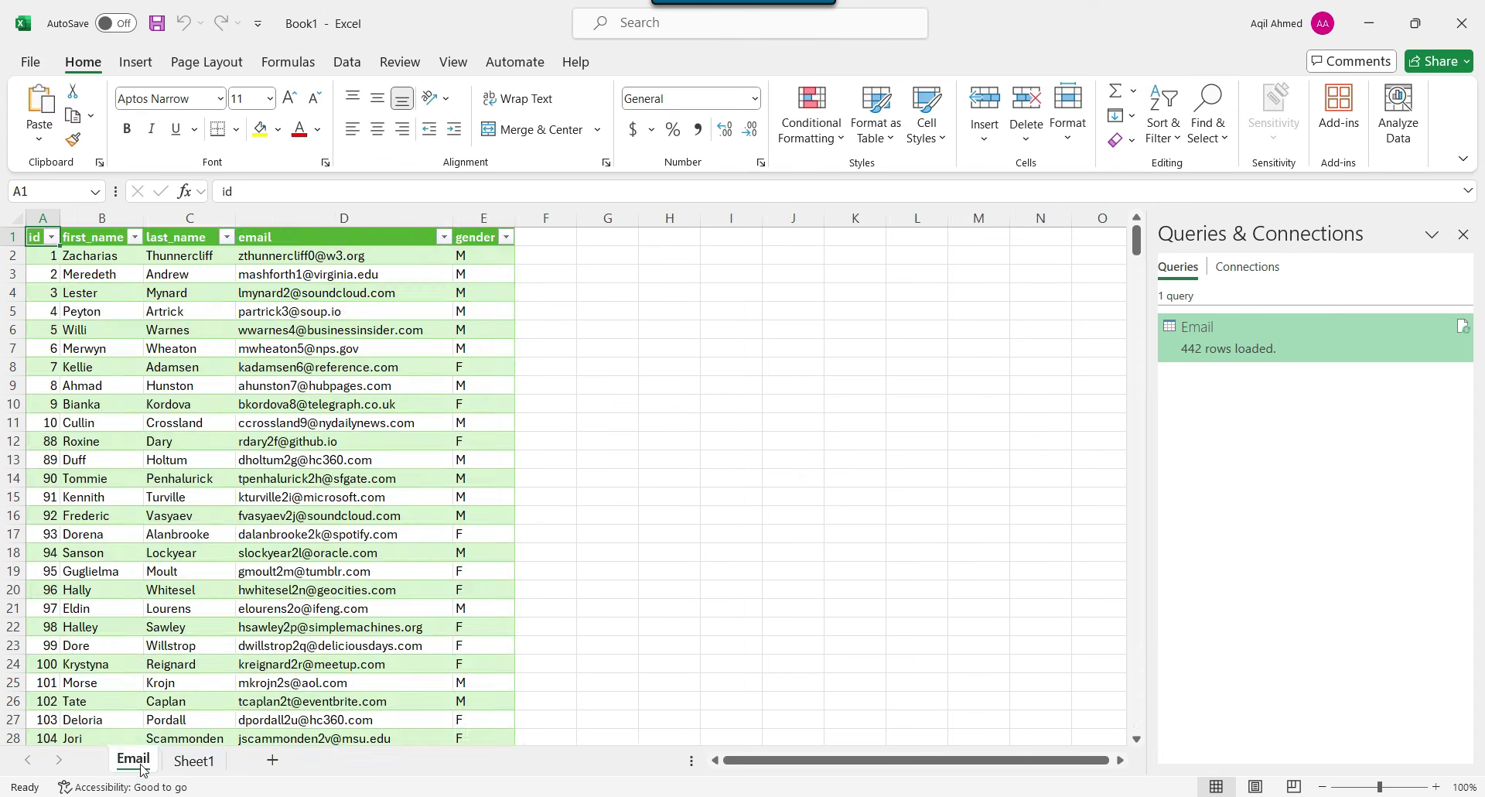
pyautogui.rightClick(194, 762)
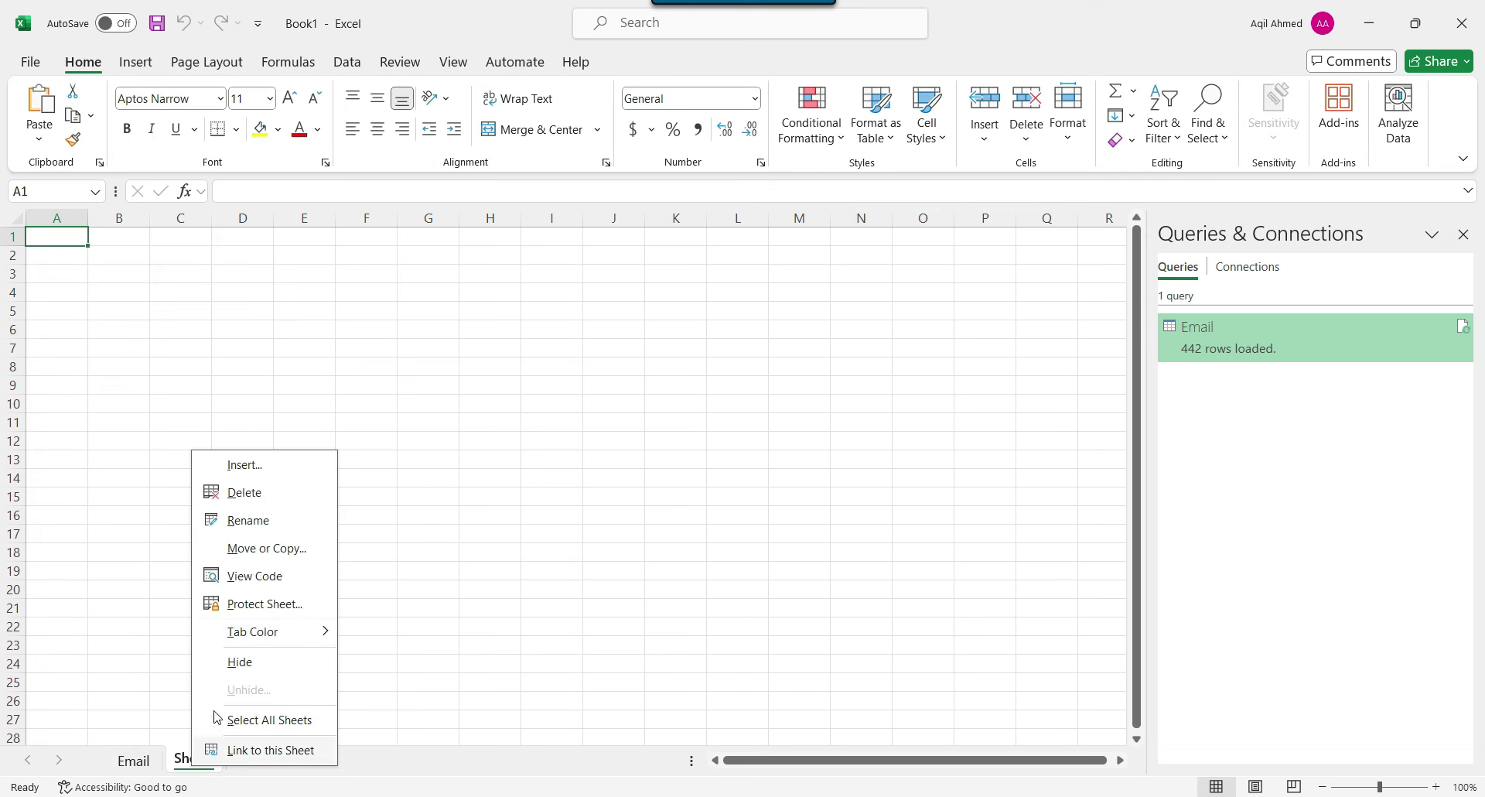
pyautogui.click(266, 492)
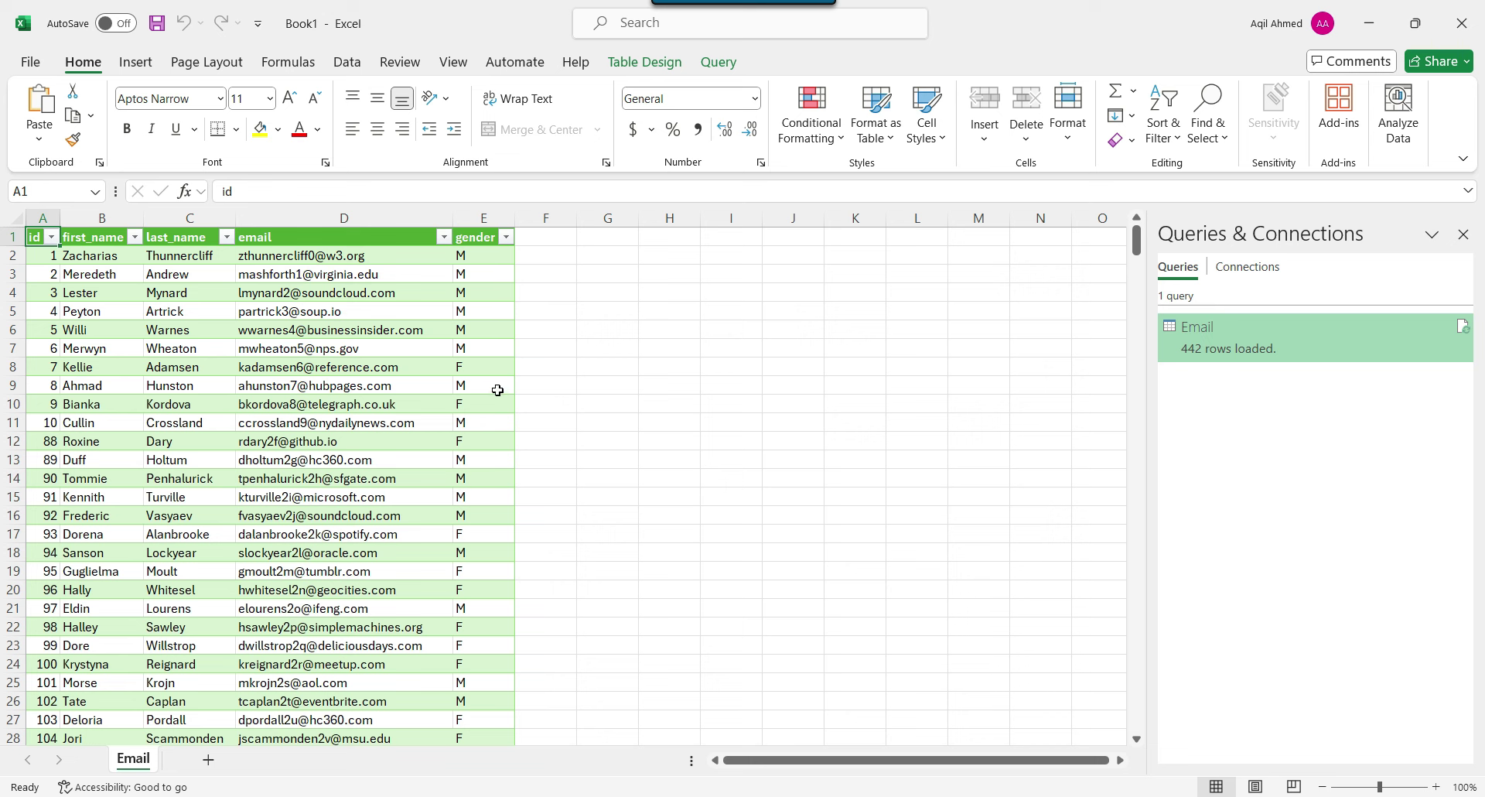
pyautogui.rightClick(147, 762)
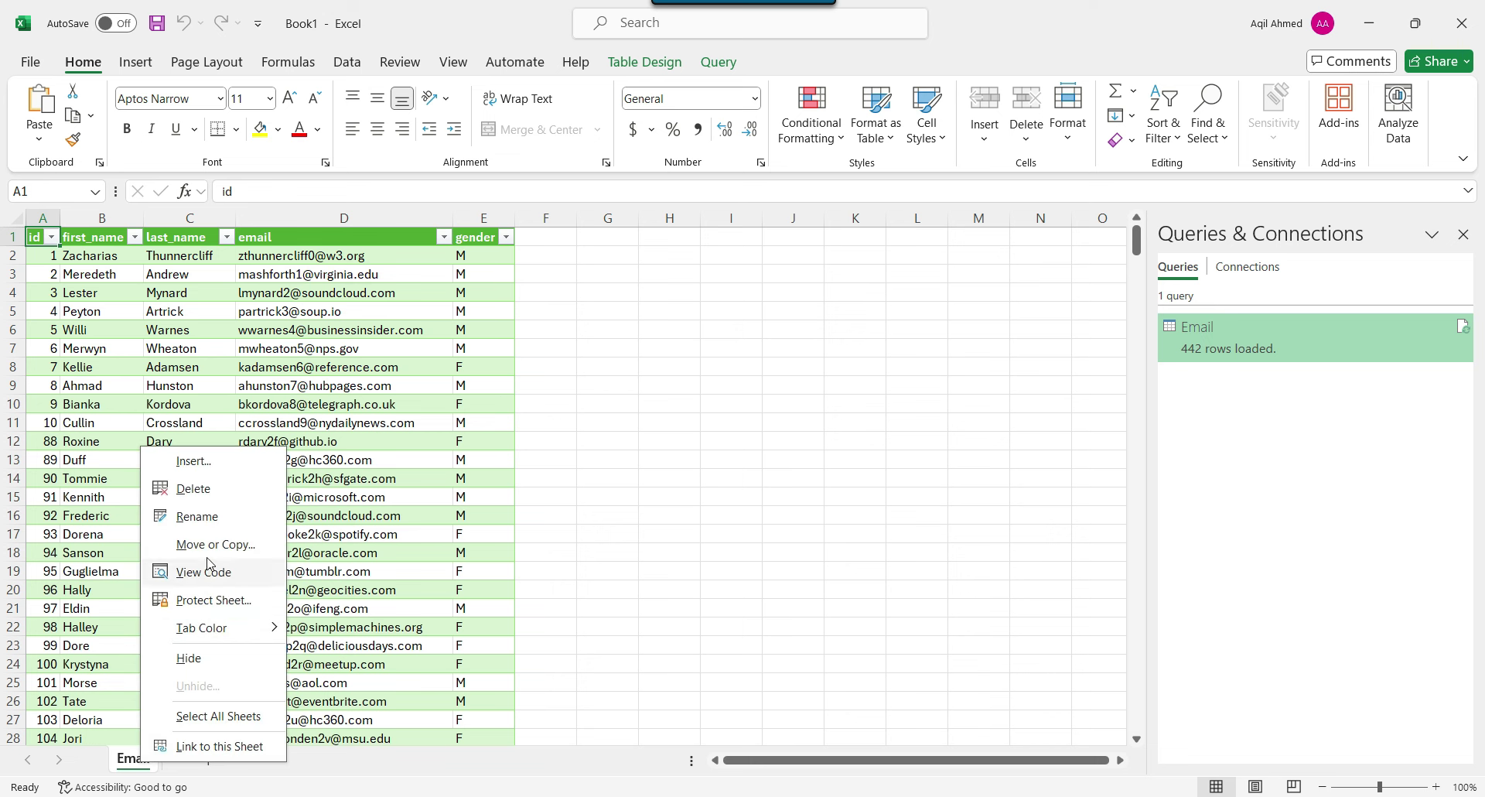
pyautogui.press('Escape')
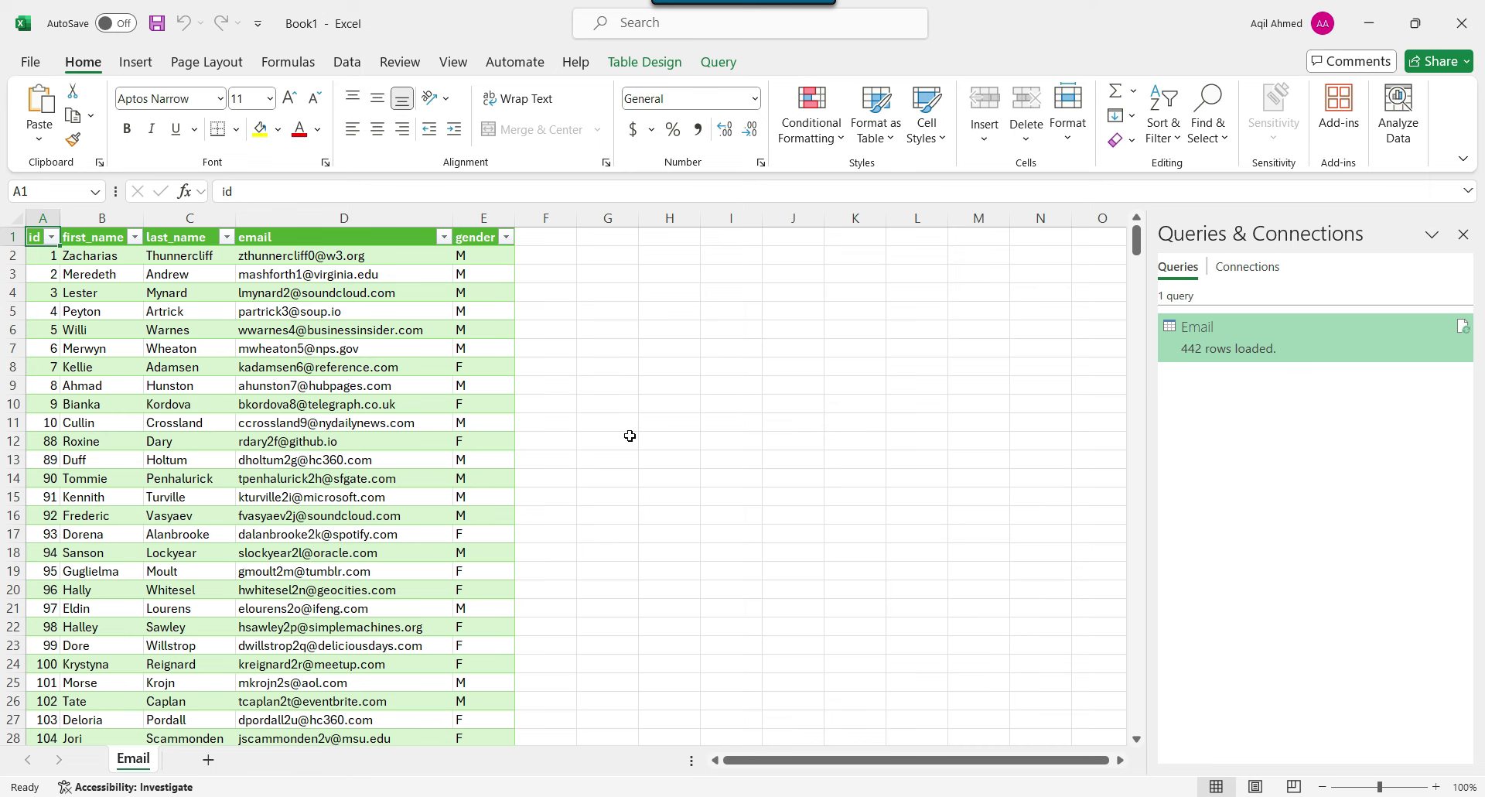
pyautogui.hotkey('ctrl', 'Down')
pyautogui.hotkey('ctrl', 'Up')
# Step: Open Save As and browse to the Files folder on Local Disk (D:)
pyautogui.click(24, 62)
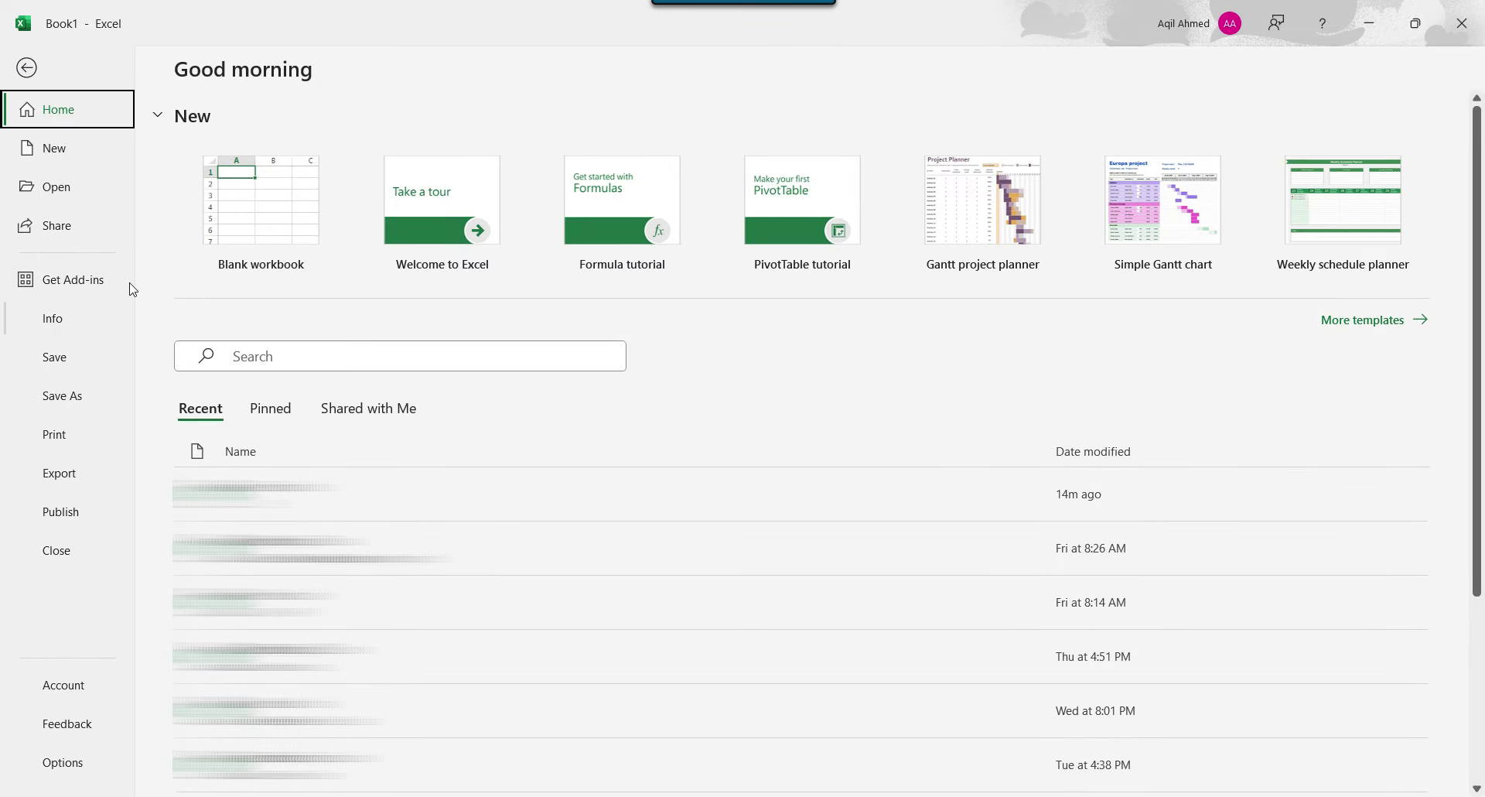
pyautogui.click(68, 387)
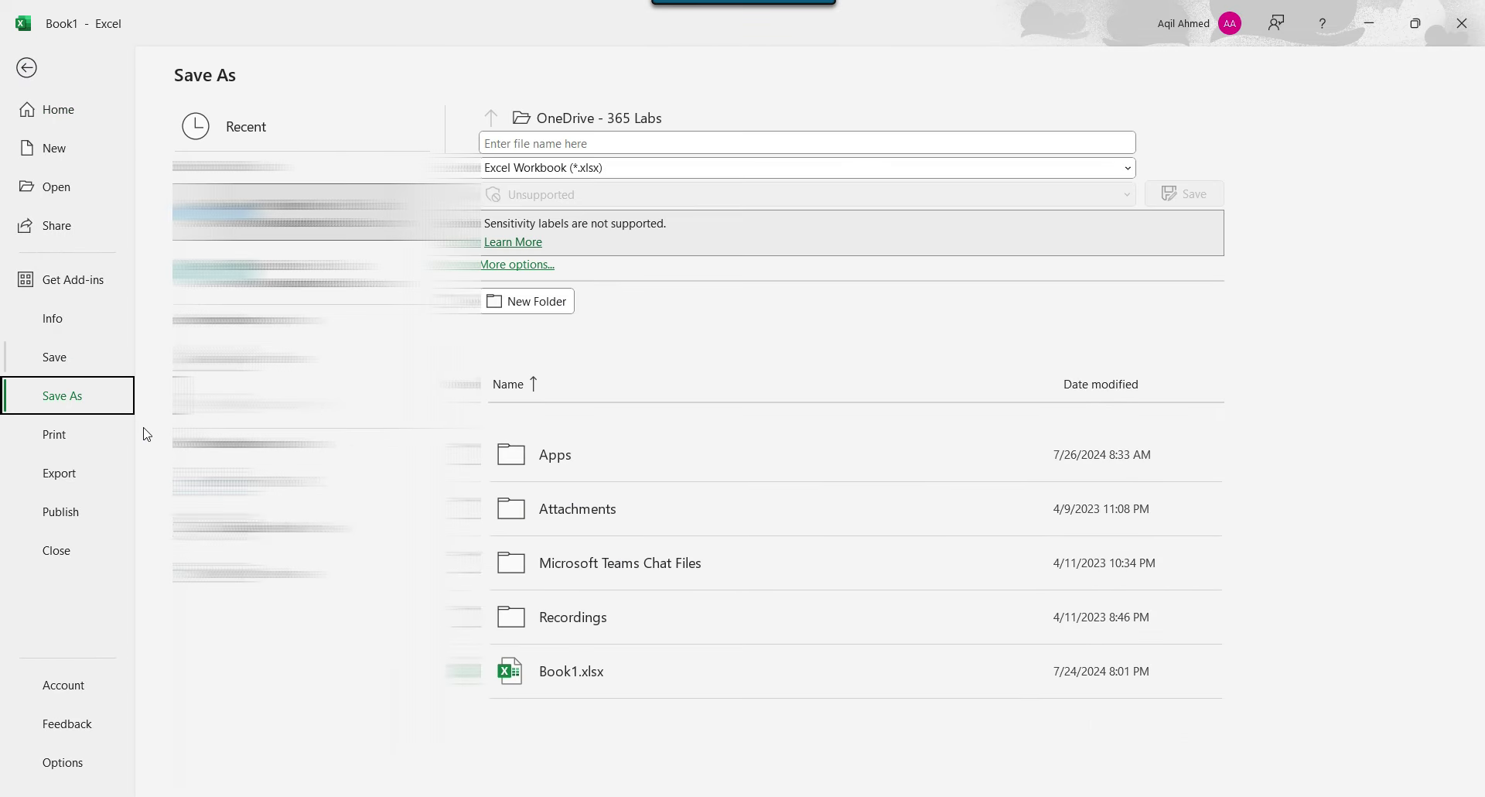
pyautogui.click(248, 573)
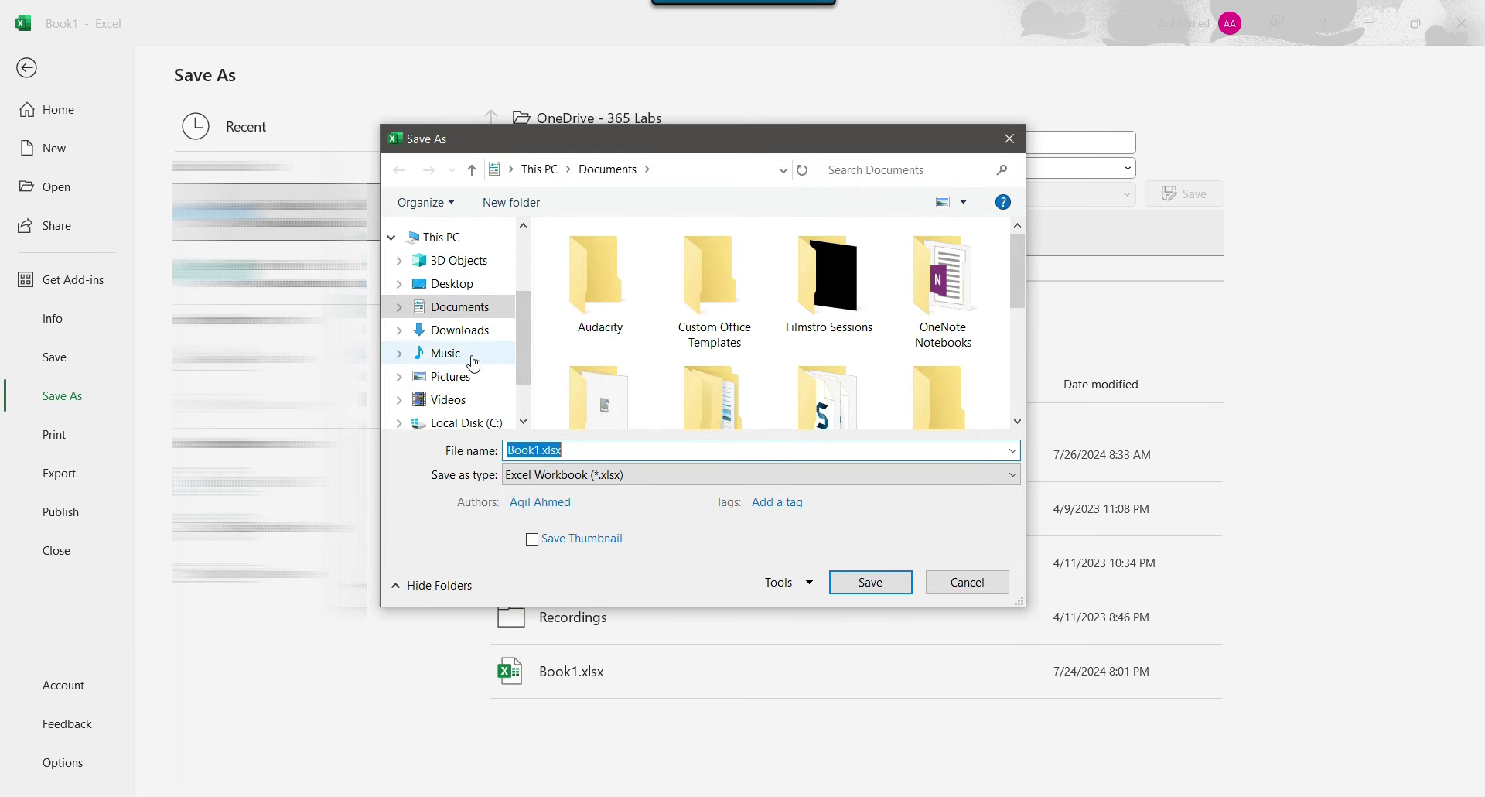
pyautogui.click(467, 392)
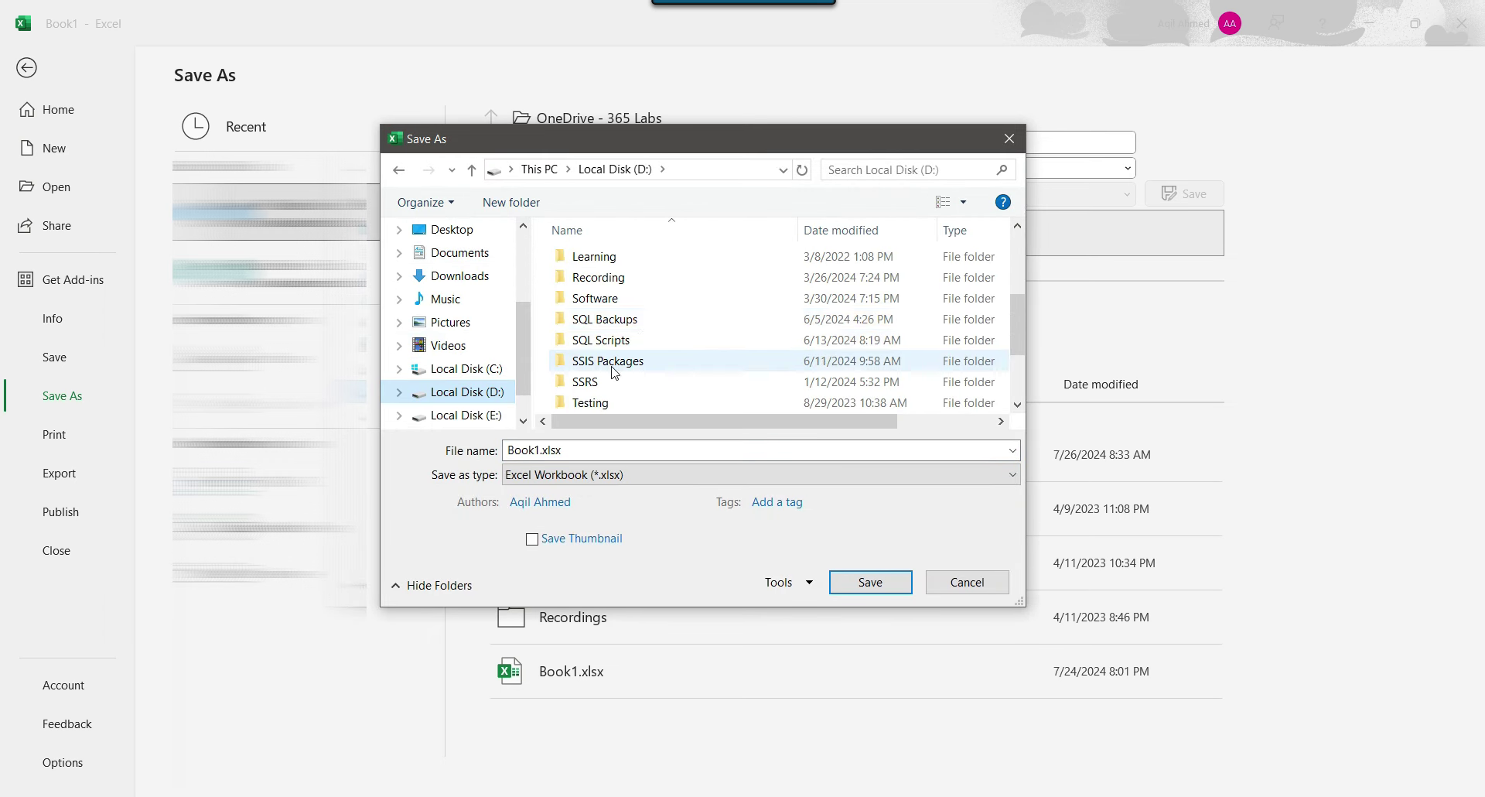
pyautogui.scroll(5, 613, 373)
pyautogui.doubleClick(609, 321)
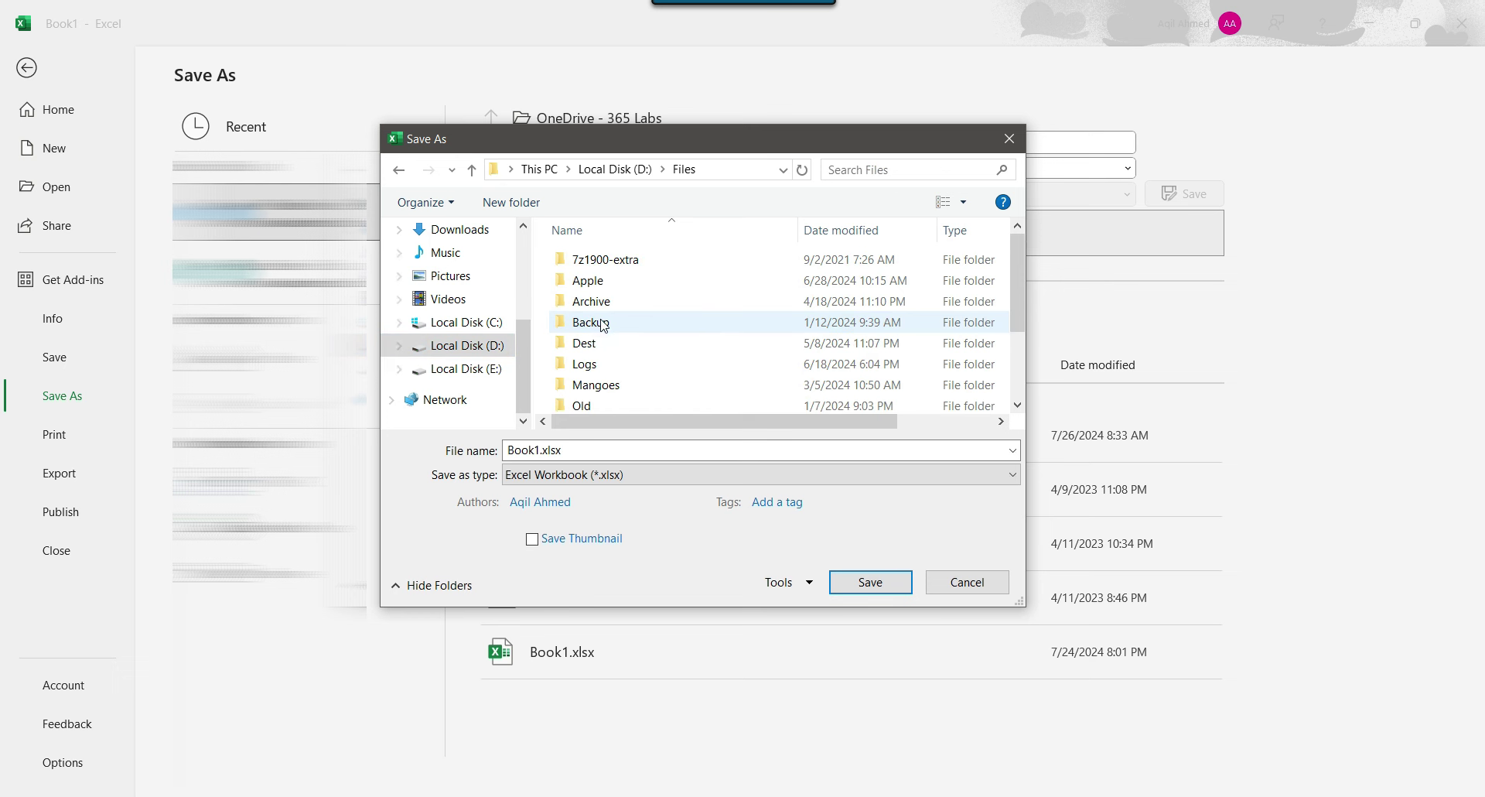
pyautogui.scroll(-2, 643, 372)
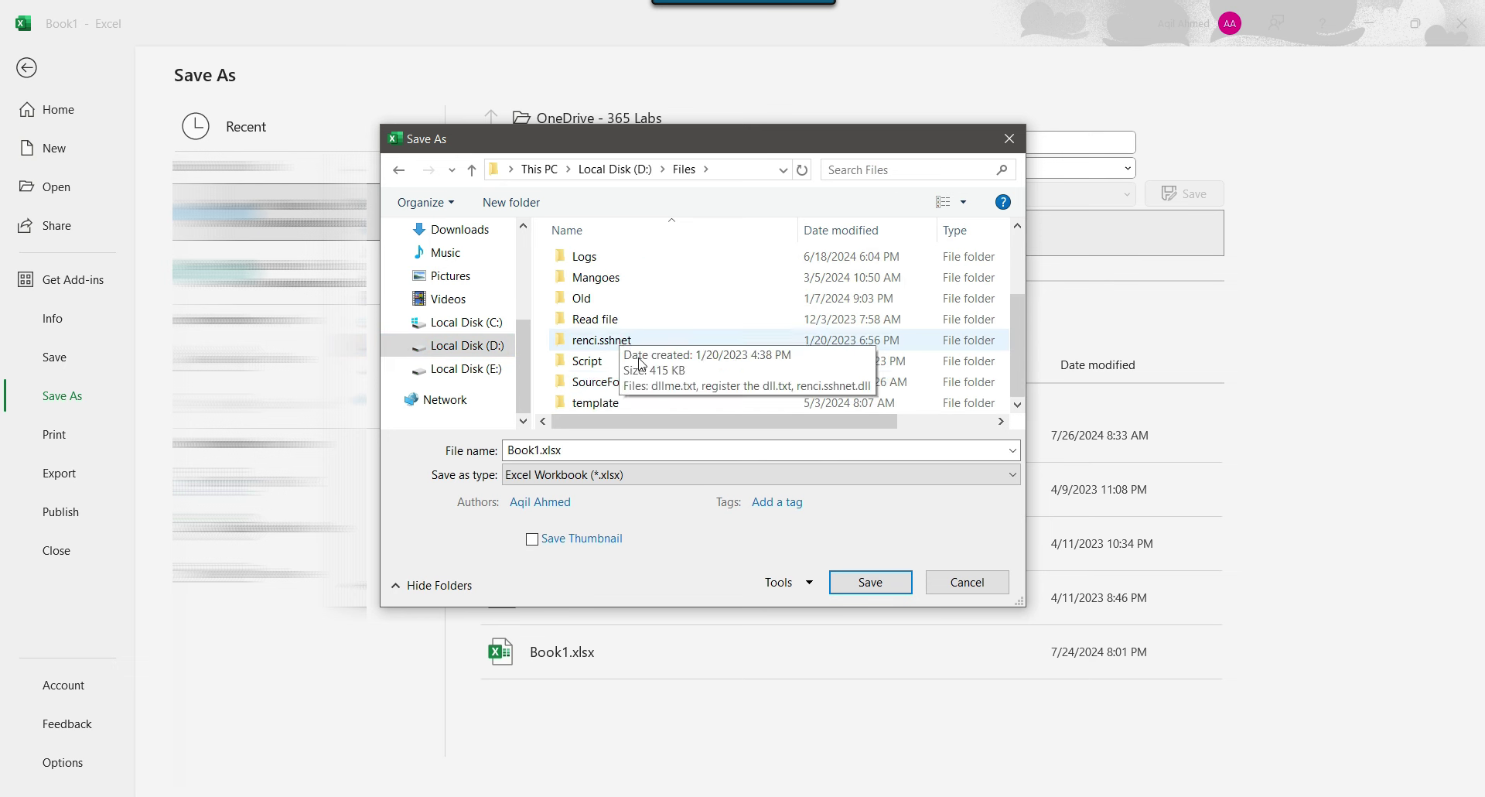
# Step: Replace the name Book1 with 'Email' and save the workbook as Email.xlsx
pyautogui.click(542, 450)
pyautogui.click(542, 449)
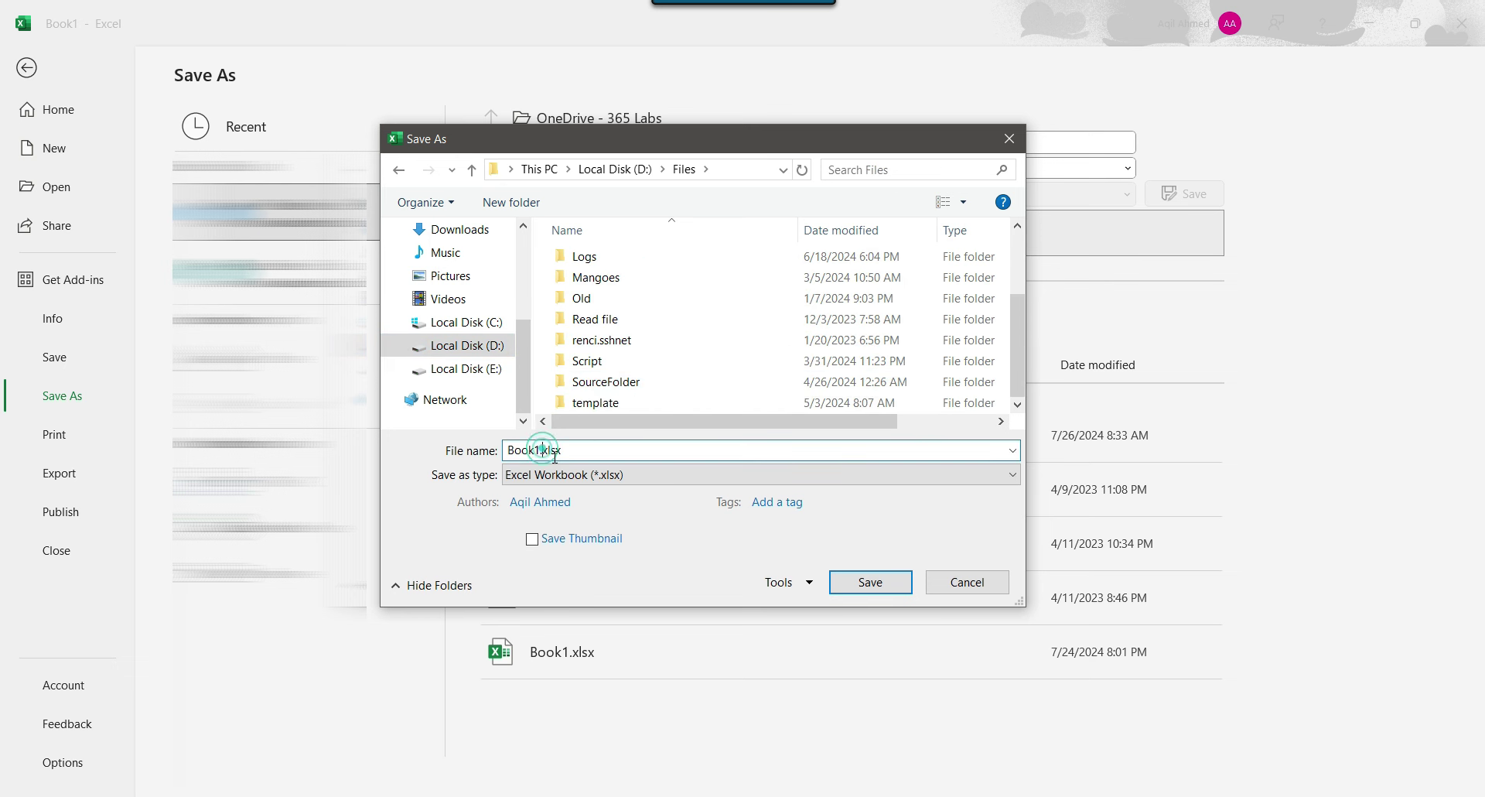
pyautogui.hotkey('shift', 'Home')
pyautogui.write('Email')
pyautogui.press('Return')
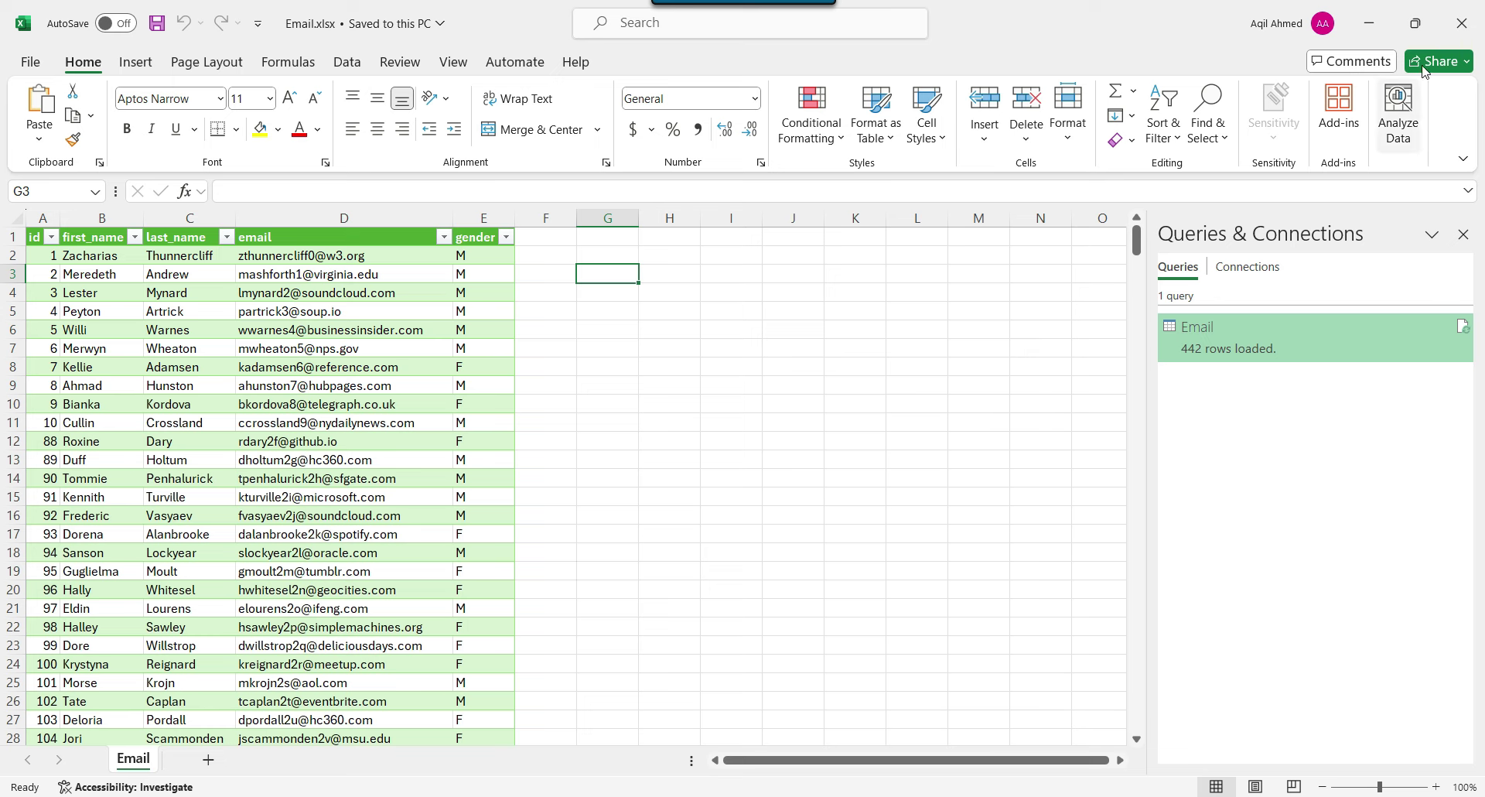
# Step: Close Excel, then reopen Email.xlsx from D:\Files to confirm the saved Email table
pyautogui.click(1460, 23)
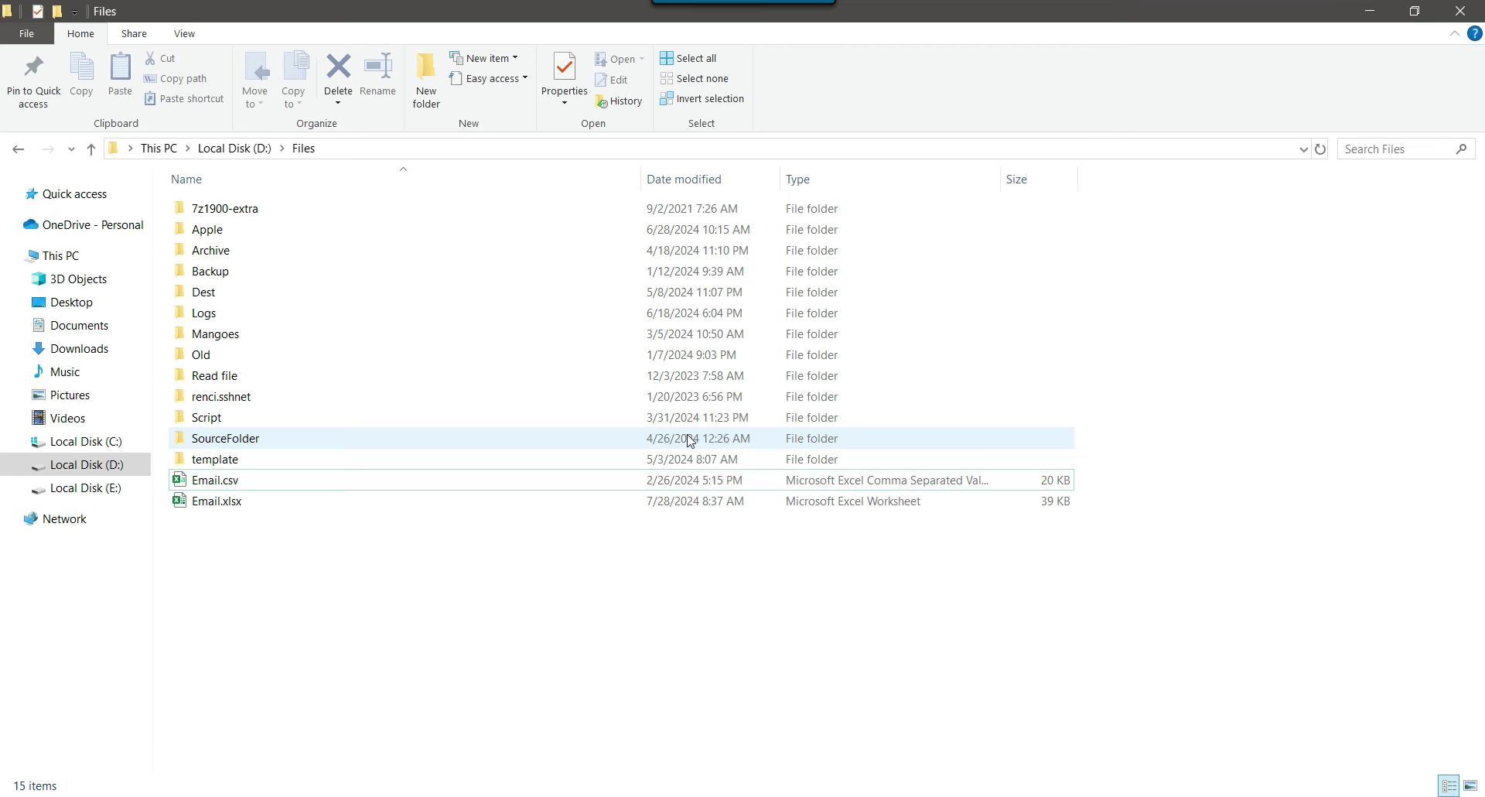
pyautogui.click(232, 480)
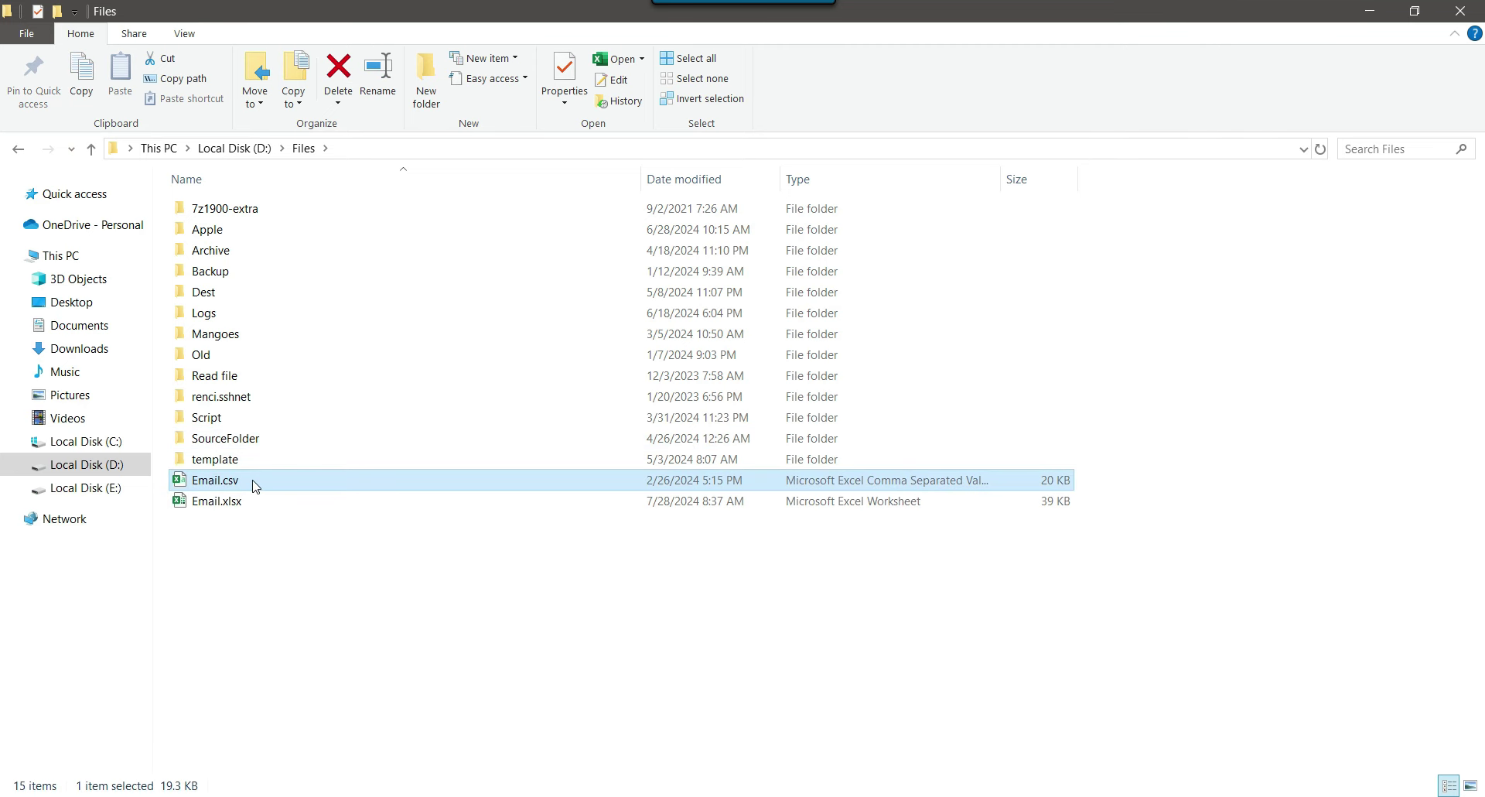
pyautogui.click(215, 503)
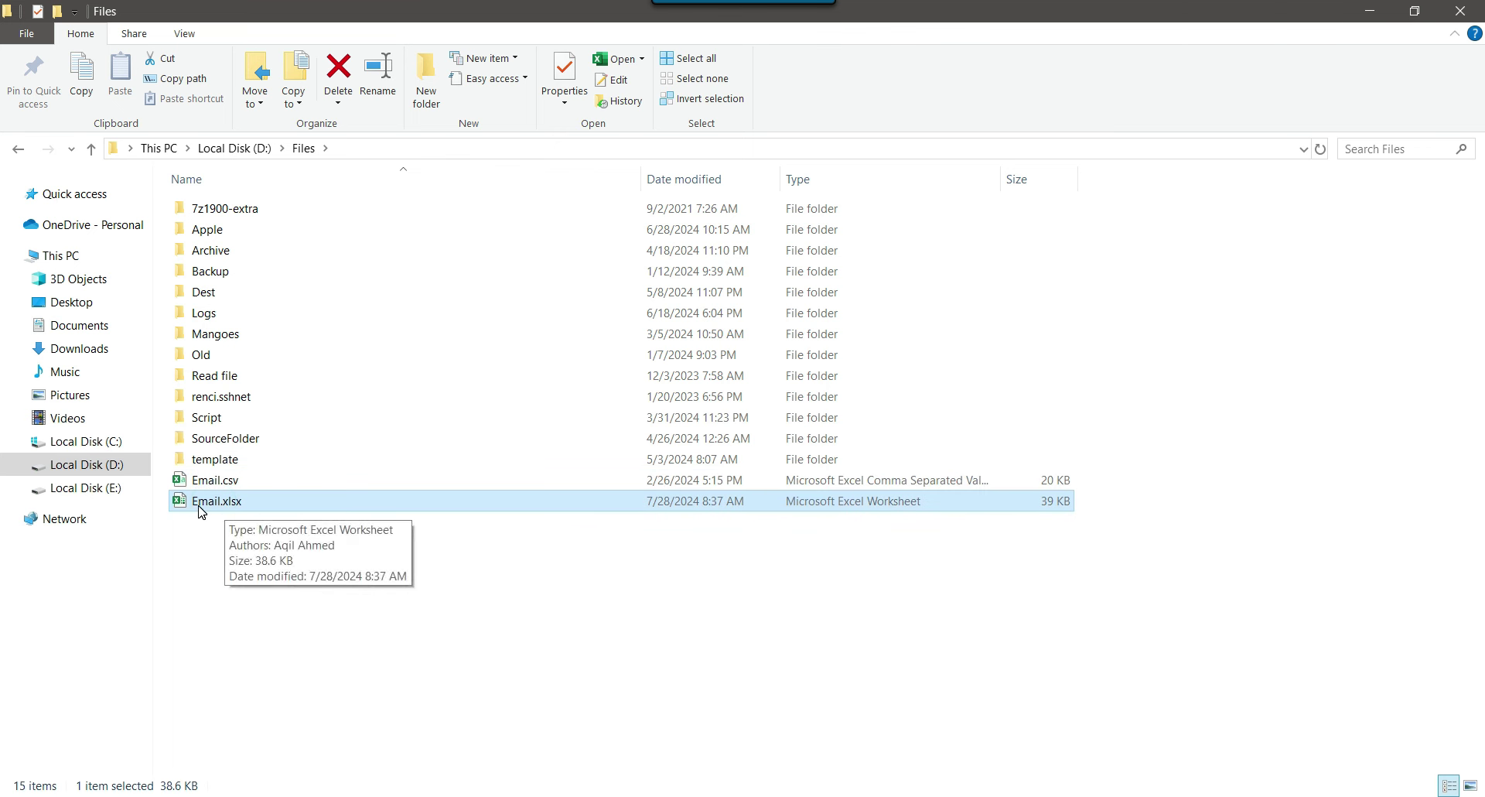
pyautogui.rightClick(201, 504)
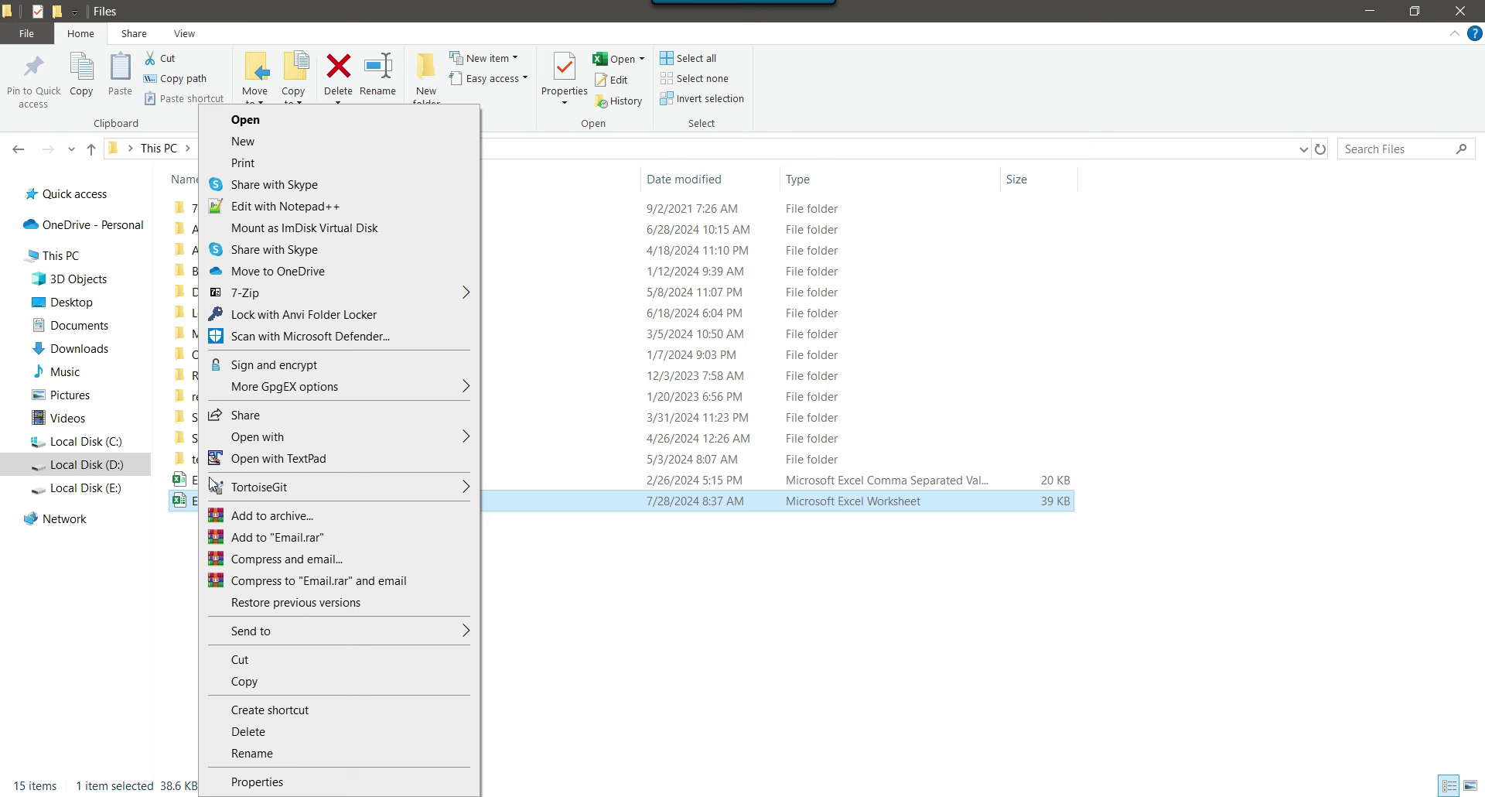
pyautogui.click(262, 120)
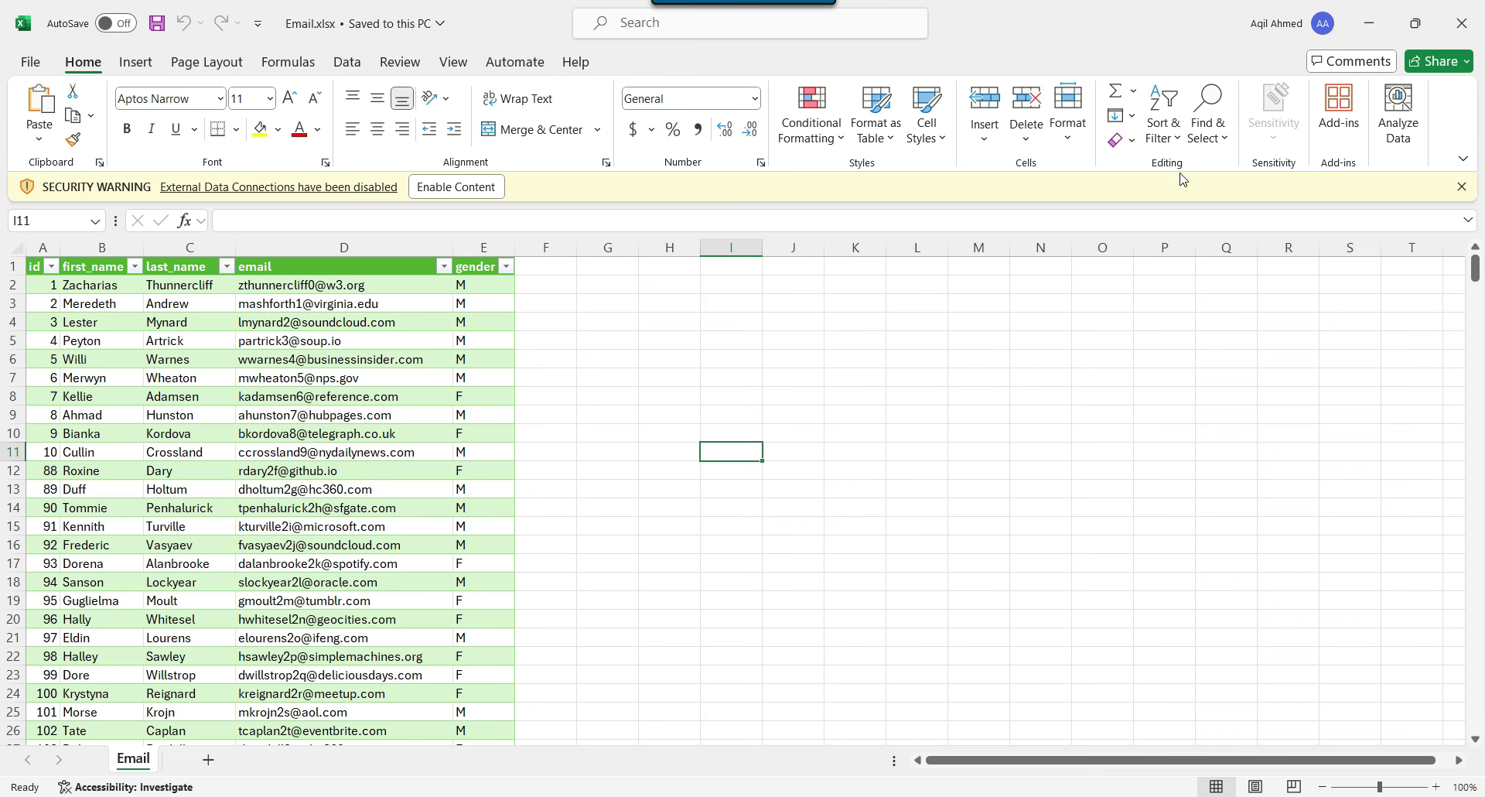
pyautogui.click(1463, 25)
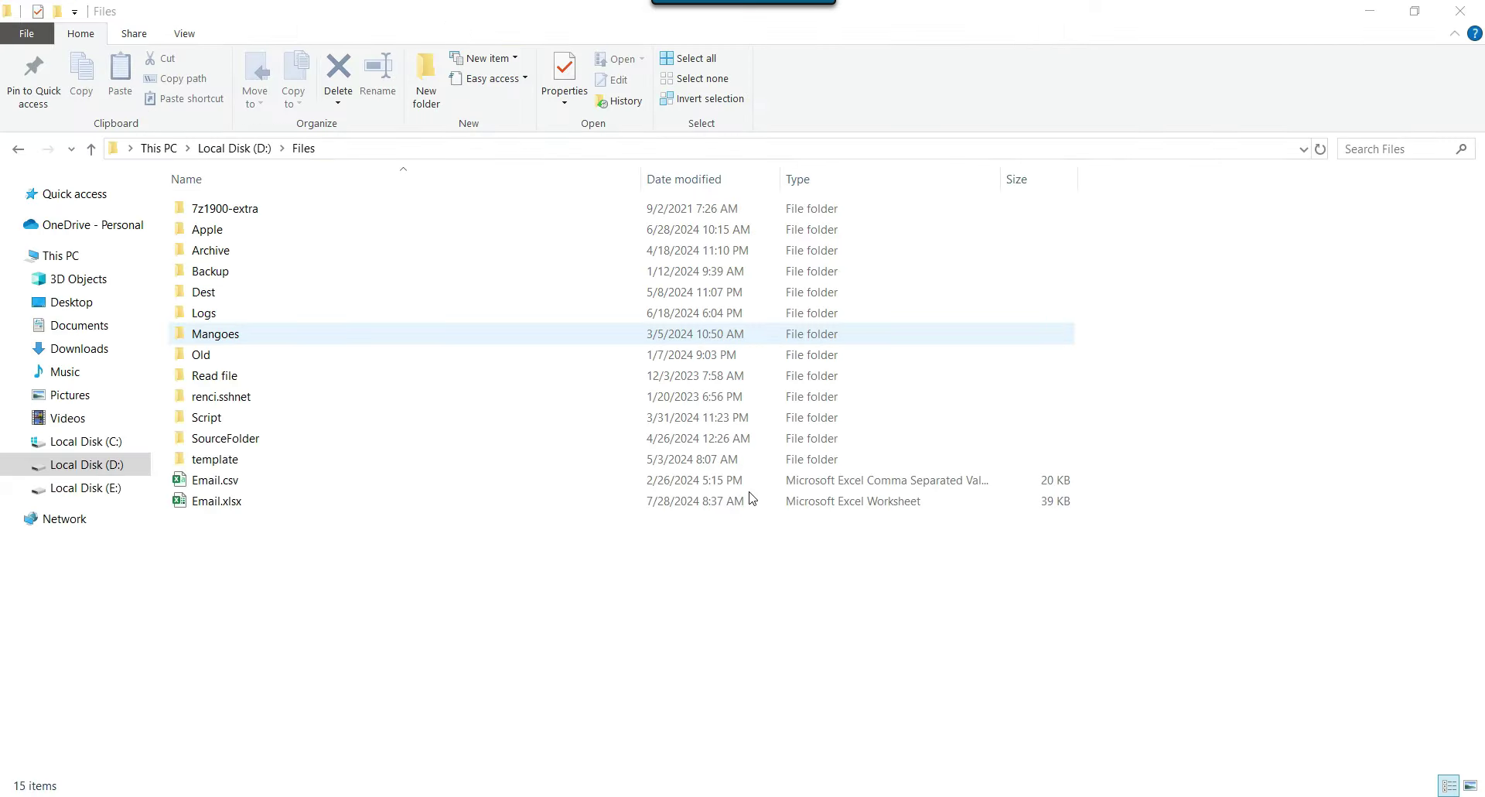
pyautogui.click(703, 601)
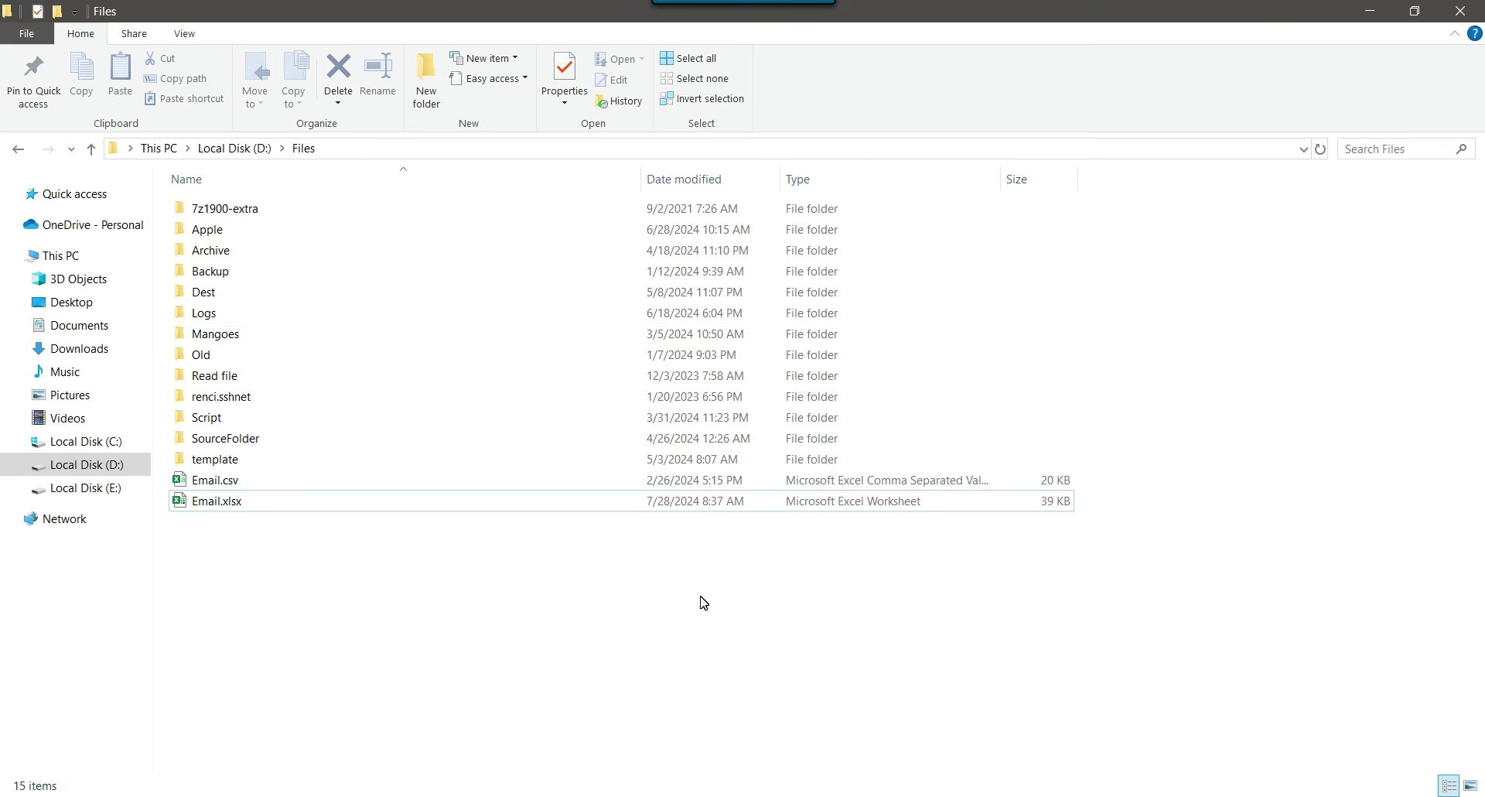